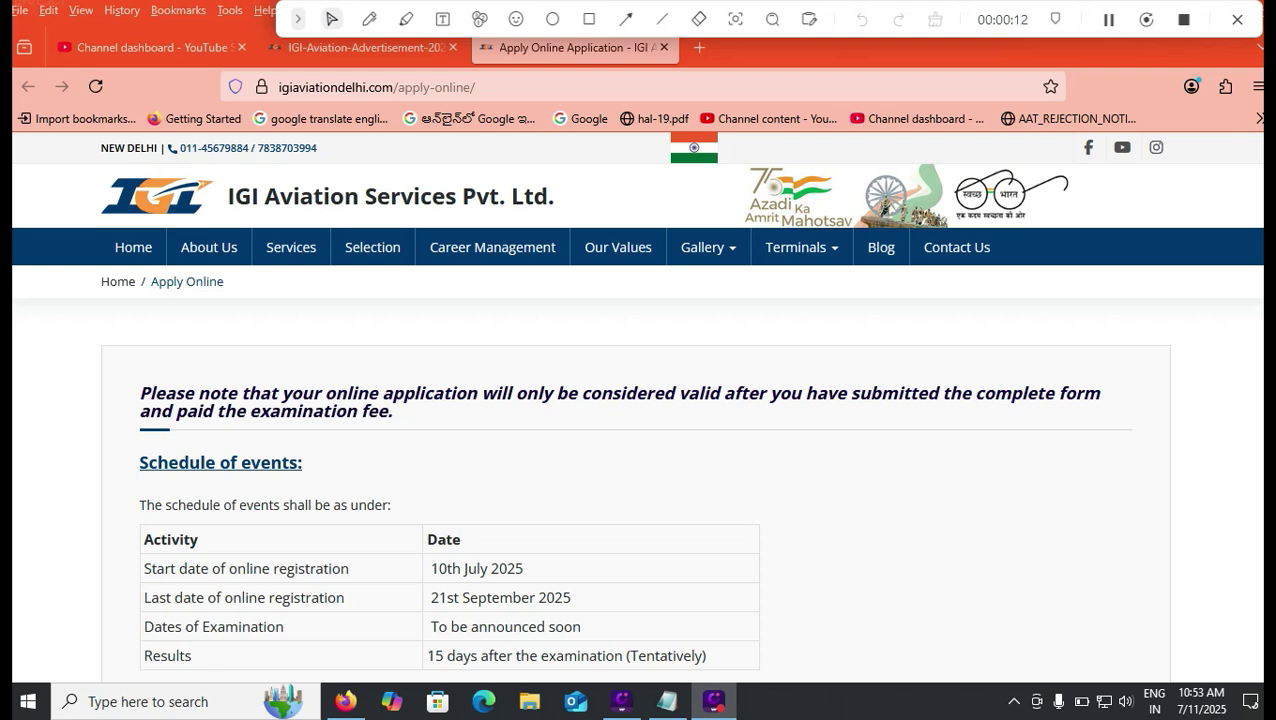
Step: Mark the 10th July 2025 start and 21st September 2025 last registration dates with red pen strokes
scroll(638, 400, "down", 2)
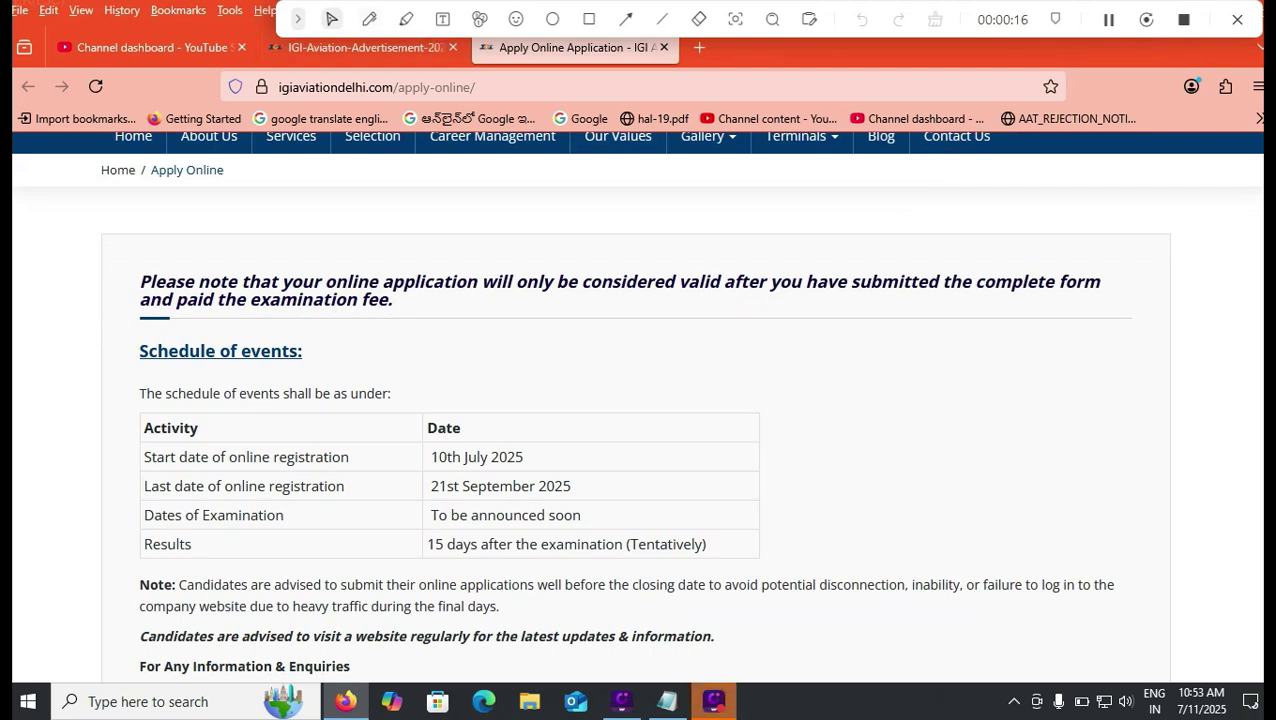
left_click(369, 19)
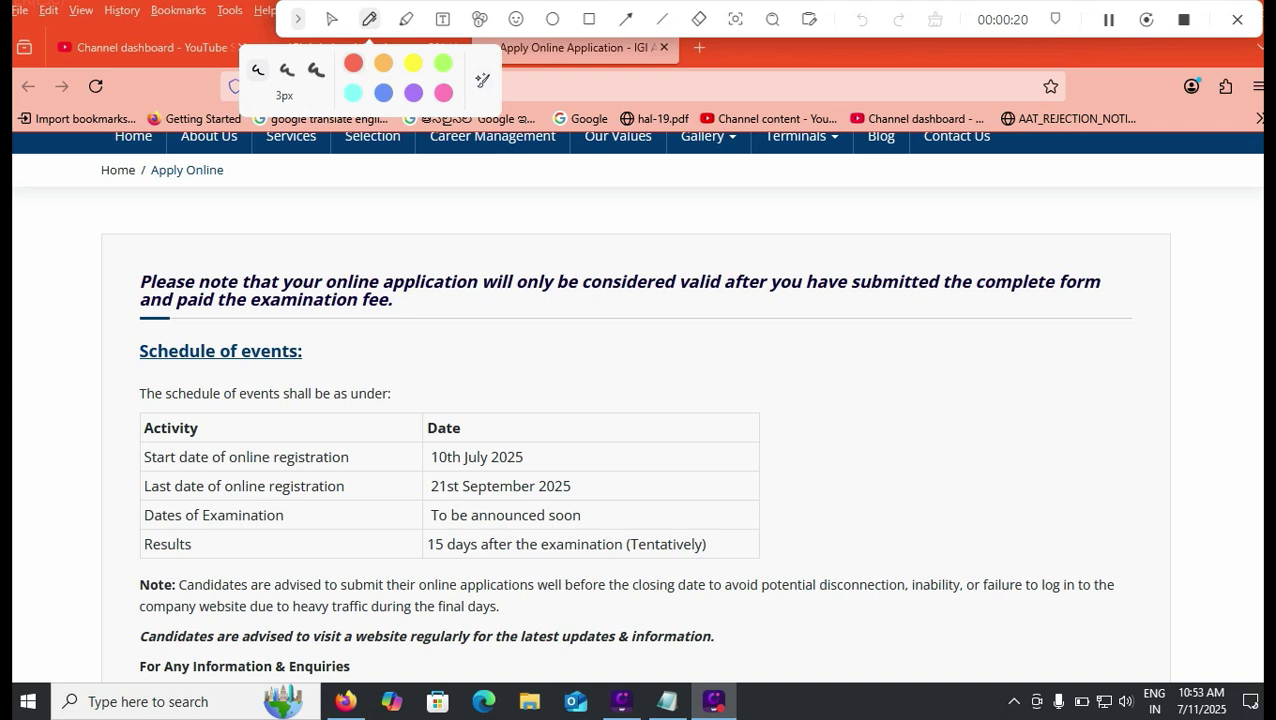
left_click_drag(531, 463, 584, 435)
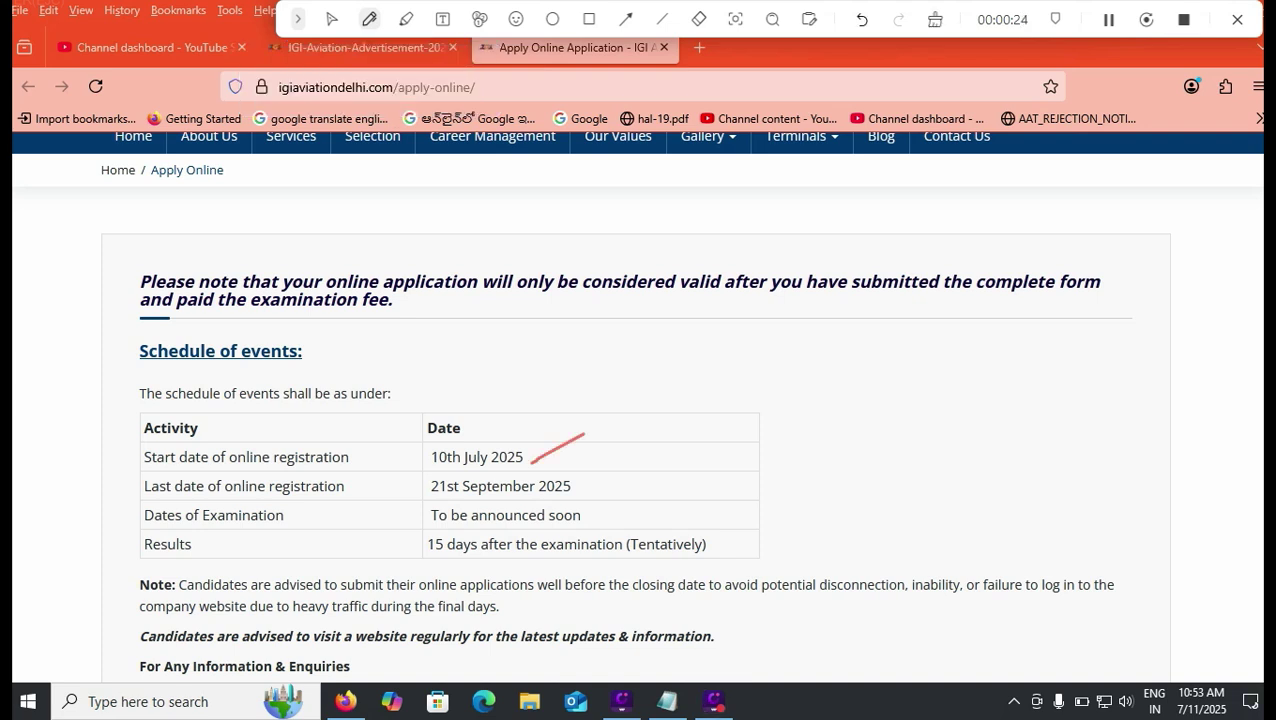
left_click_drag(376, 498, 427, 477)
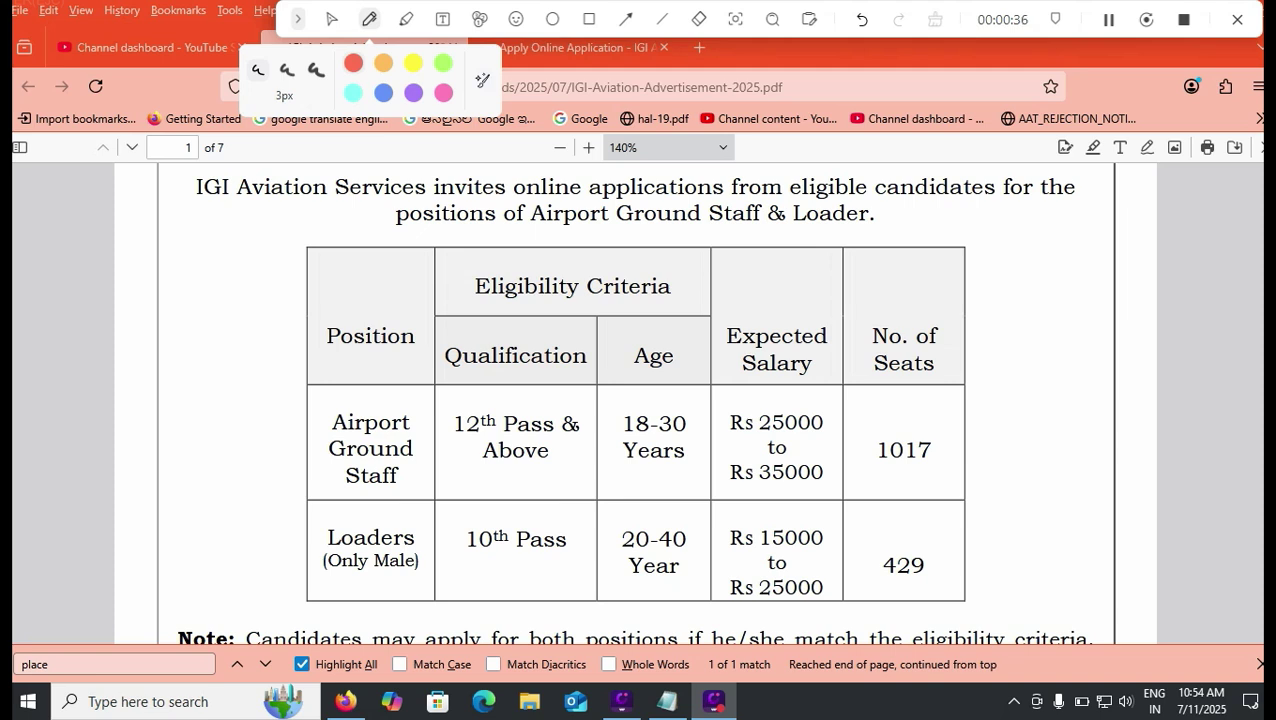
Step: Mark the Airport Ground Staff row: 12th Pass, 18-30 years, Rs 35000 salary, 1017 seats
left_click_drag(268, 469, 325, 452)
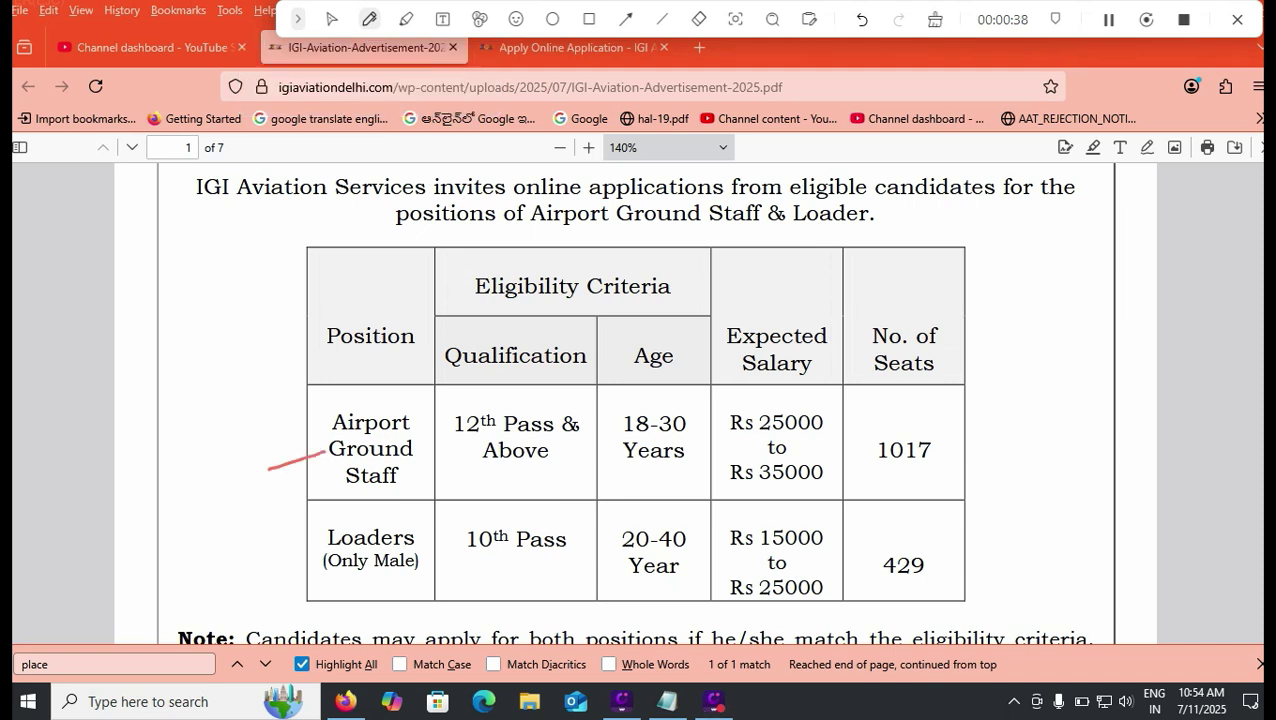
left_click_drag(478, 478, 530, 480)
left_click_drag(637, 409, 715, 390)
left_click_drag(625, 477, 699, 474)
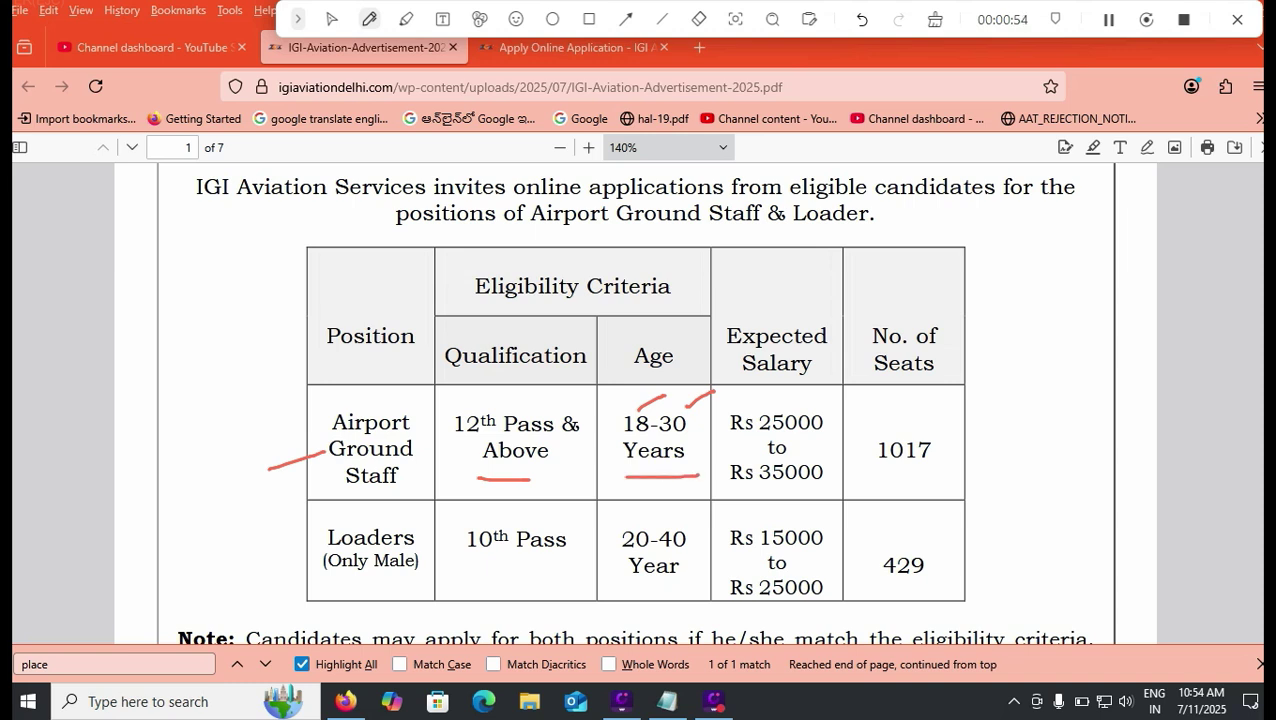
left_click_drag(758, 490, 806, 488)
left_click_drag(885, 487, 934, 481)
Step: Mark the Loaders row: 10th Pass, 20-40 years, Rs 25000 salary, 429 seats
left_click_drag(262, 587, 322, 565)
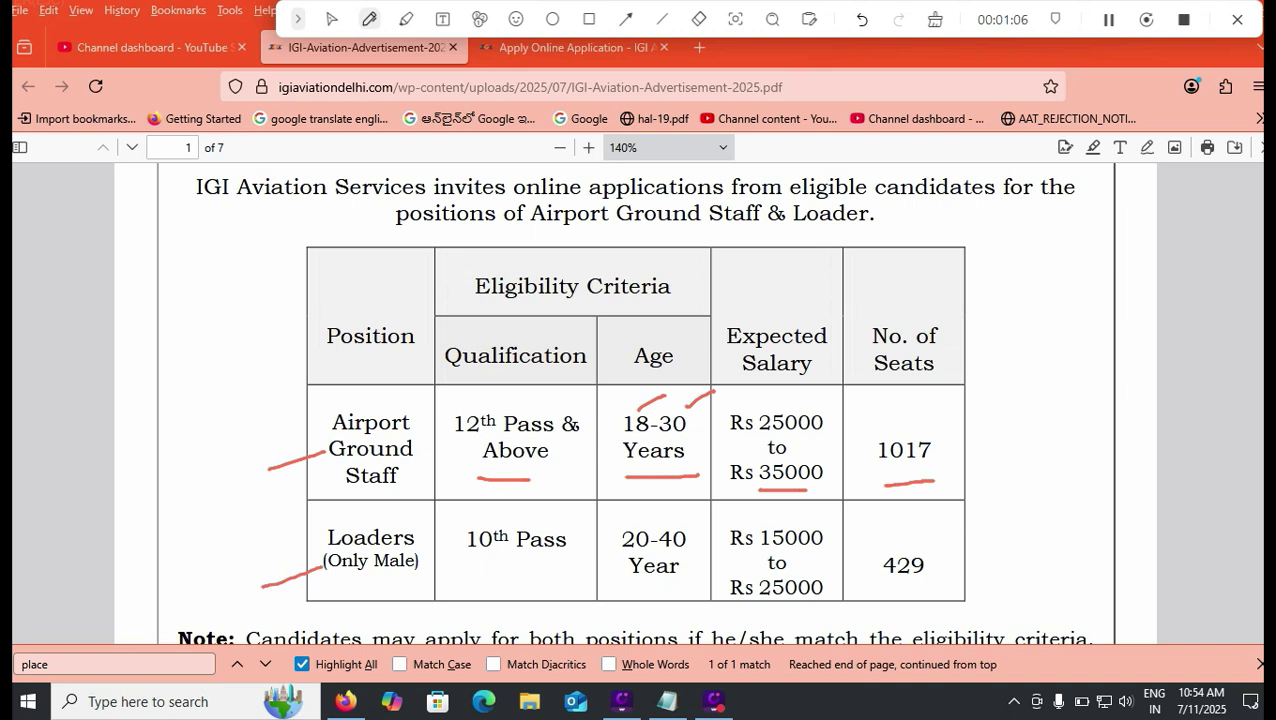
left_click_drag(476, 571, 528, 574)
left_click_drag(624, 588, 690, 586)
left_click_drag(819, 576, 849, 561)
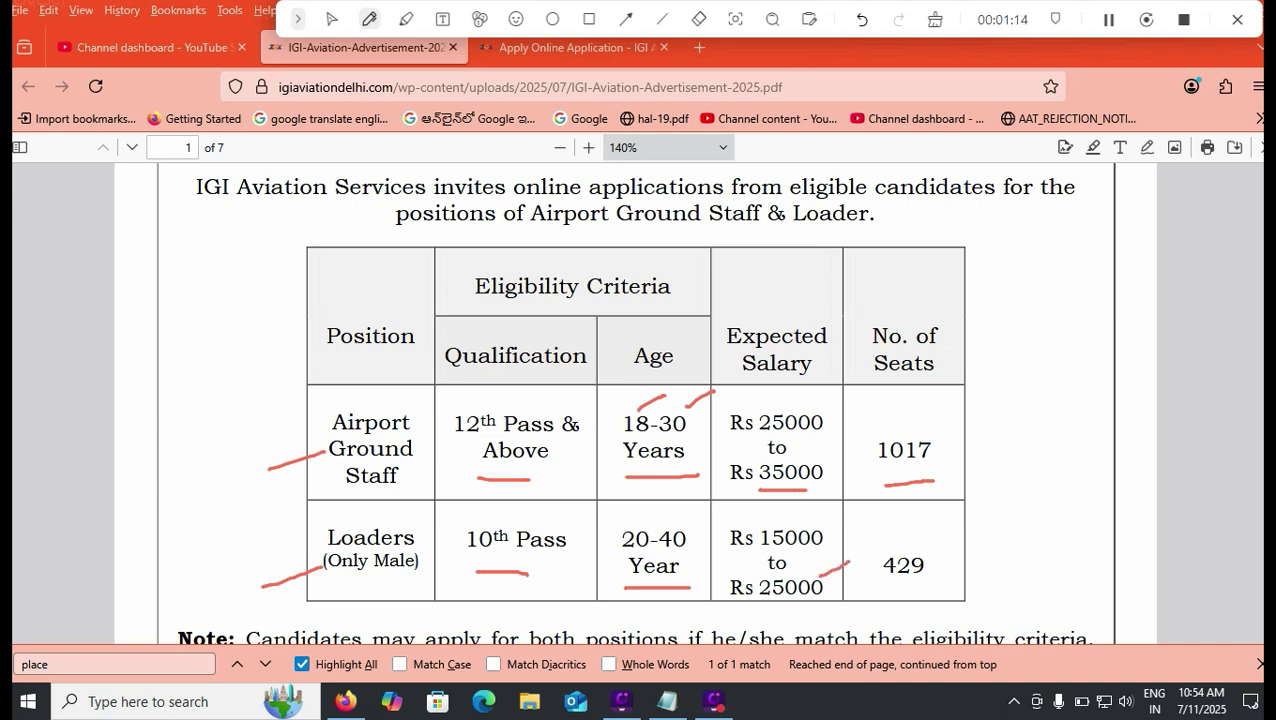
left_click_drag(925, 541, 951, 529)
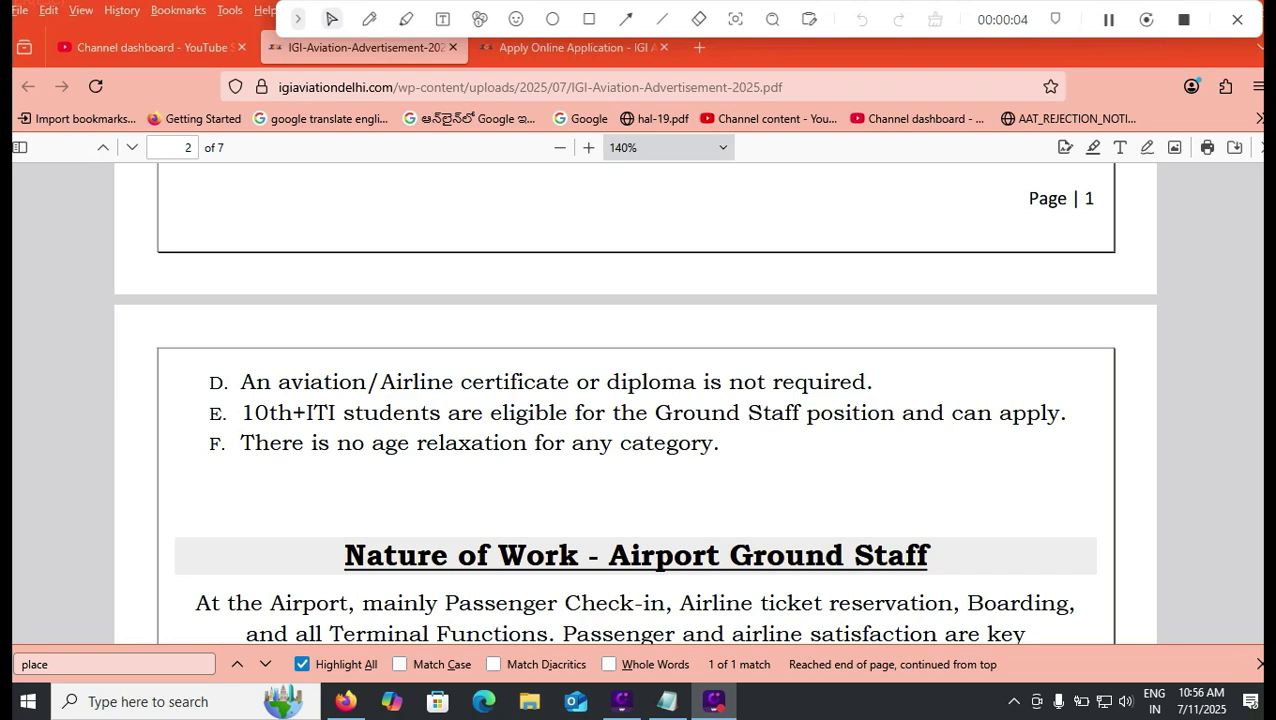
Step: Select 'Ground Staff' in the 10th+ITI eligibility line and scroll down through the written exam syllabus
left_click_drag(656, 413, 800, 413)
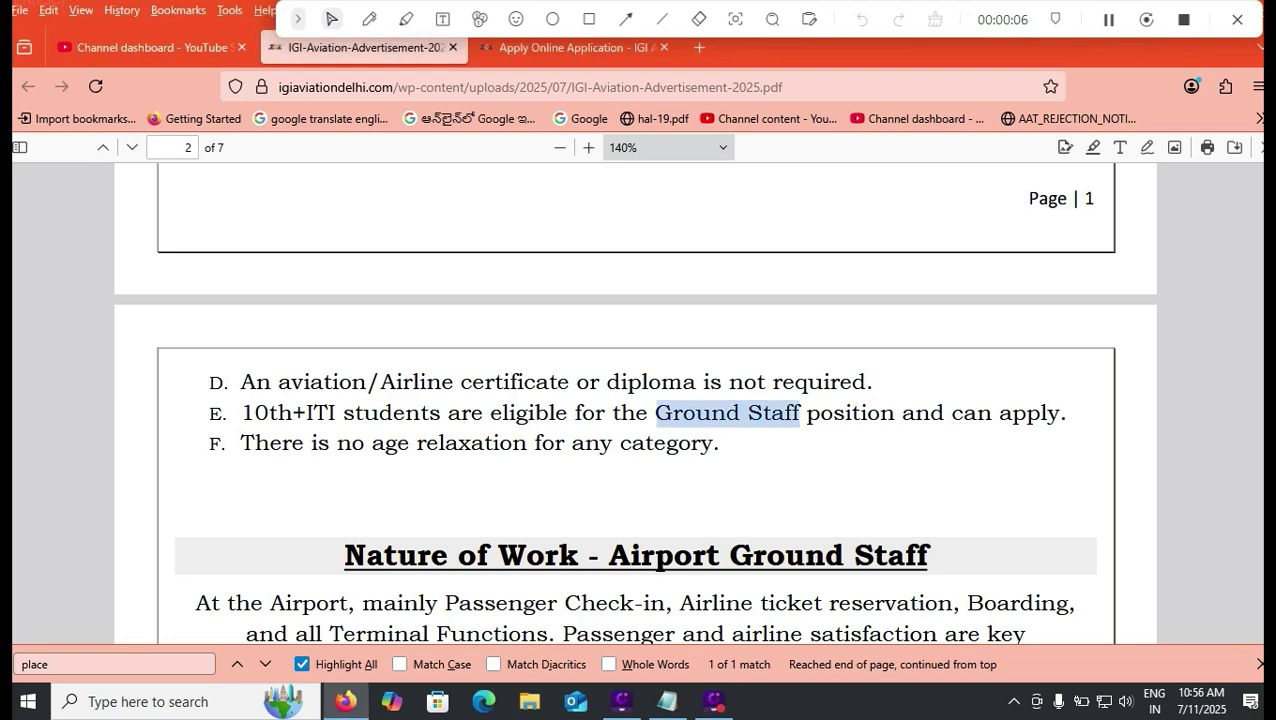
scroll(635, 430, "down", 5)
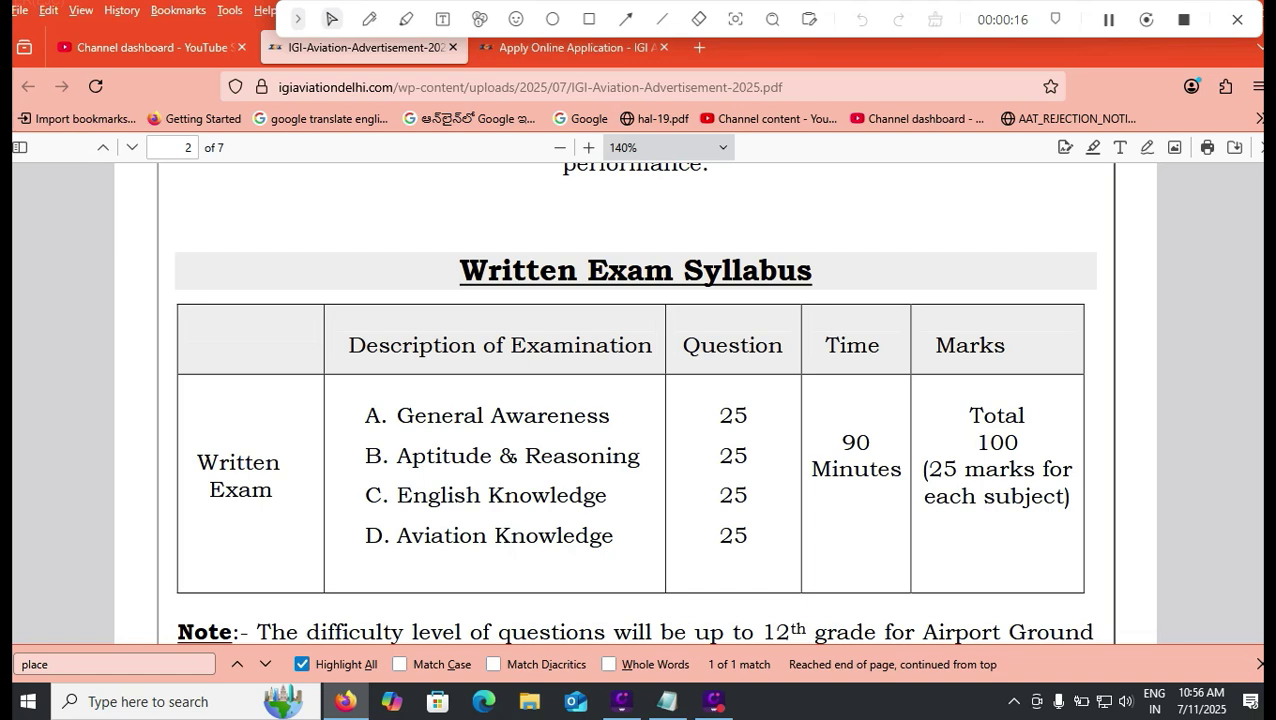
scroll(634, 400, "down", 2)
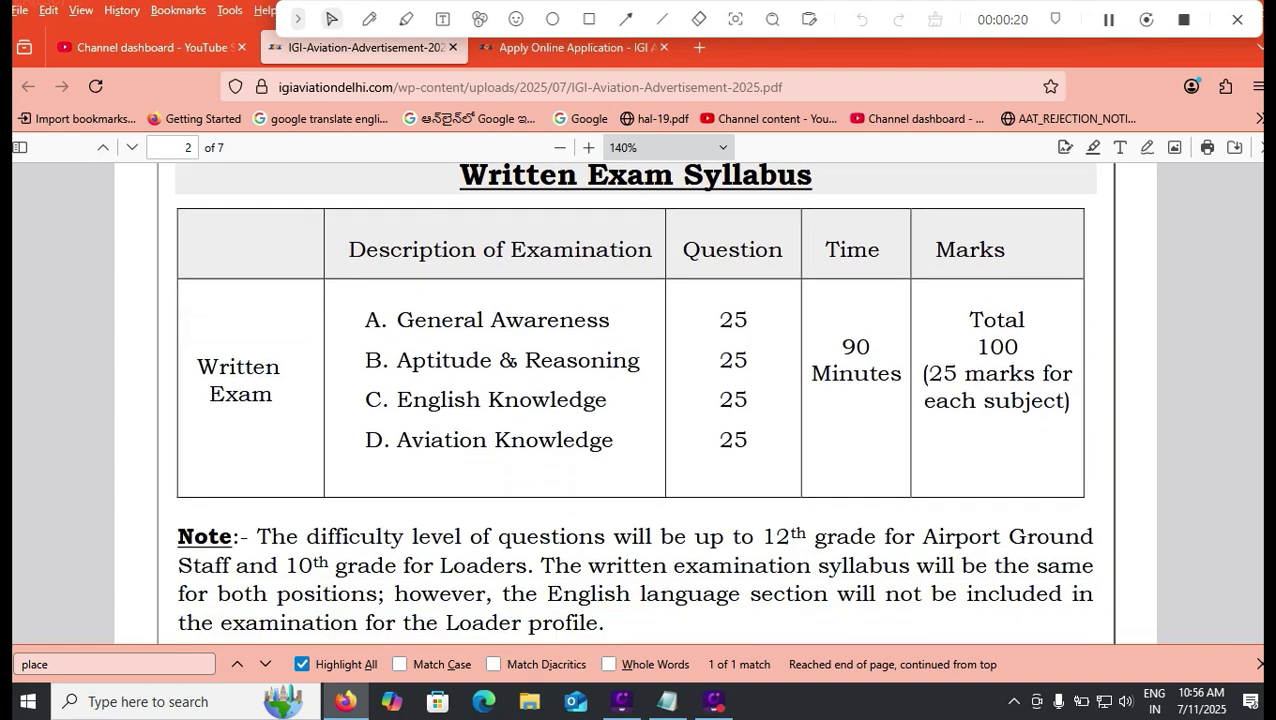
scroll(634, 400, "down", 2)
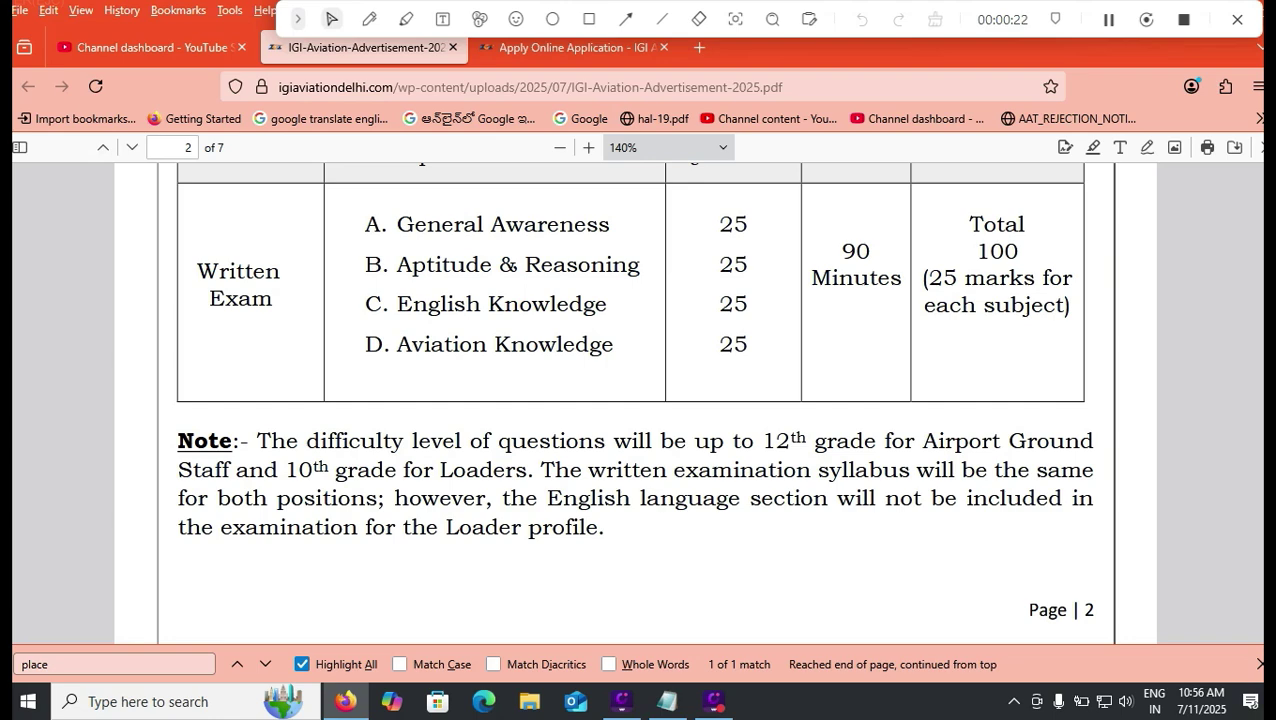
scroll(634, 400, "down", 5)
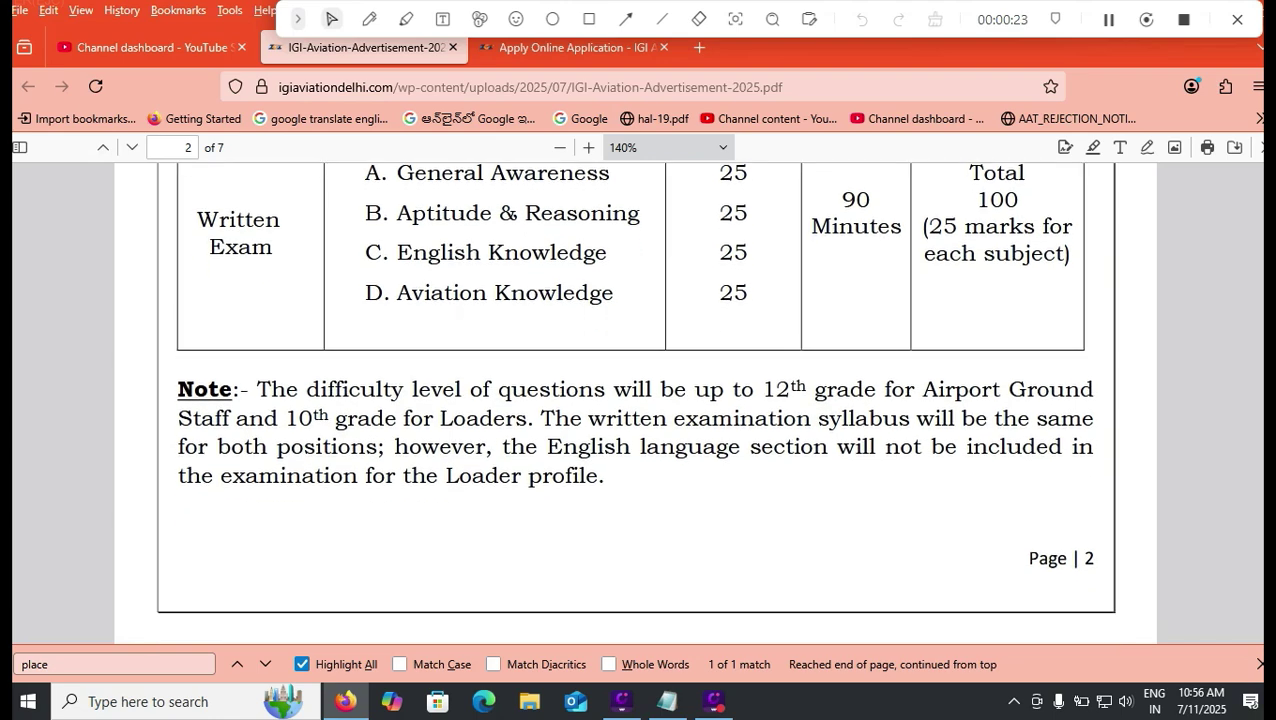
scroll(634, 400, "down", 3)
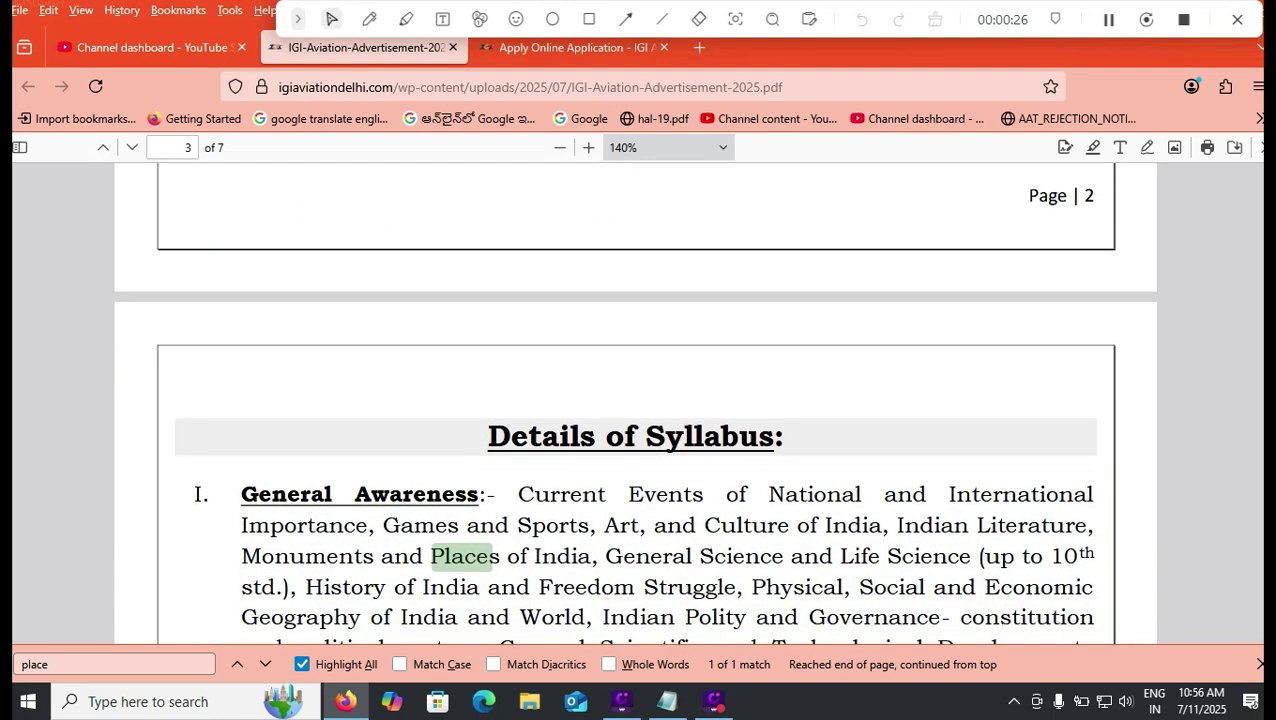
scroll(634, 400, "down", 18)
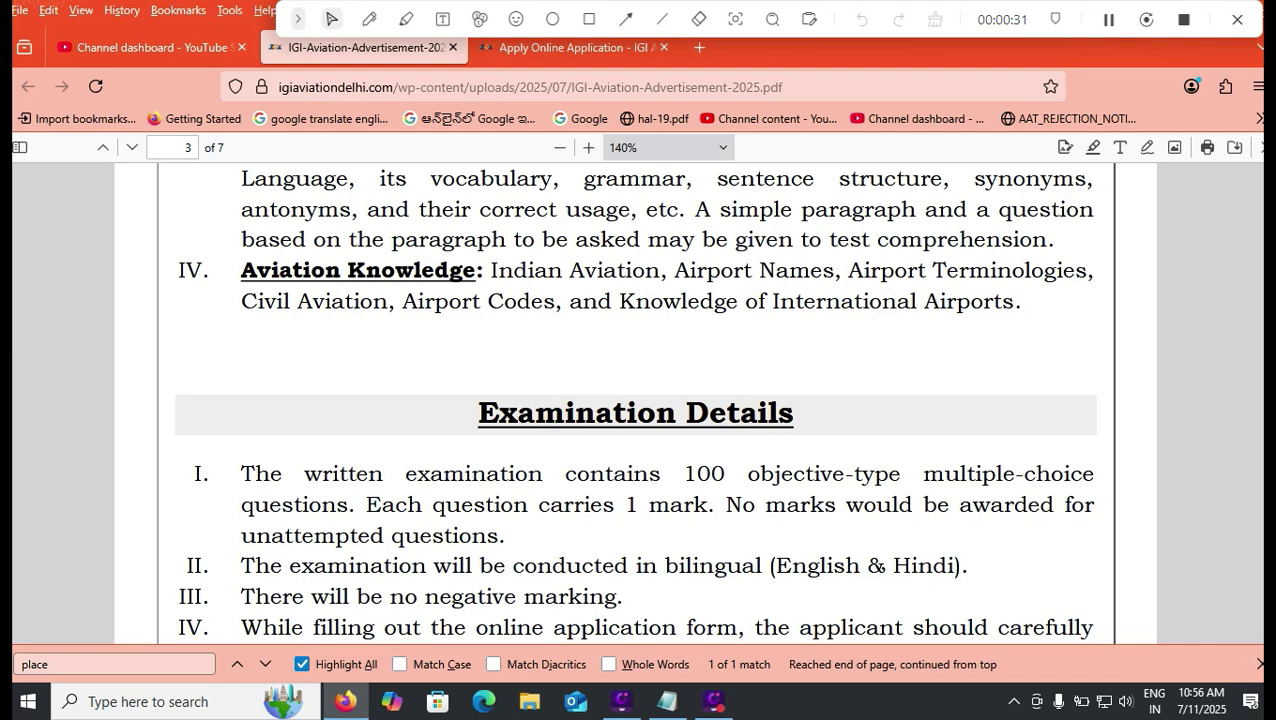
Step: Select the 'no negative marking' rule and the 'English & Hindi' exam languages
left_click_drag(390, 596, 568, 596)
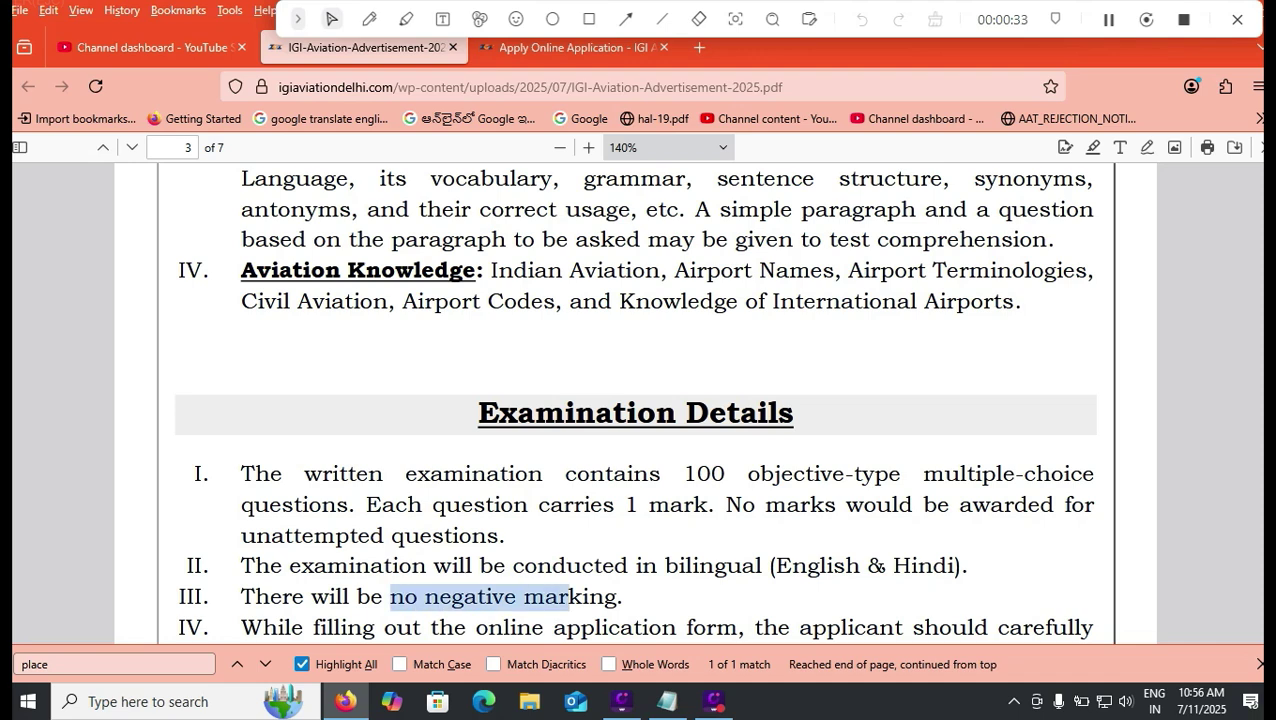
left_click_drag(779, 566, 968, 566)
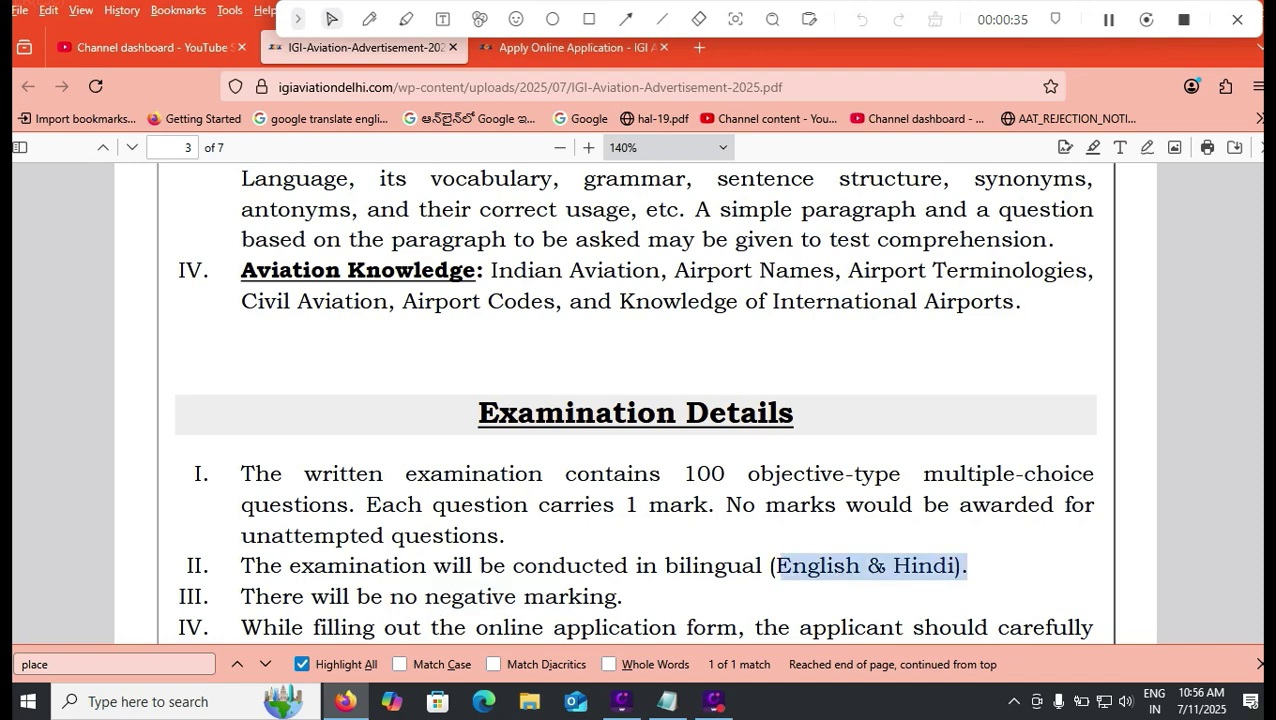
scroll(634, 400, "down", 4)
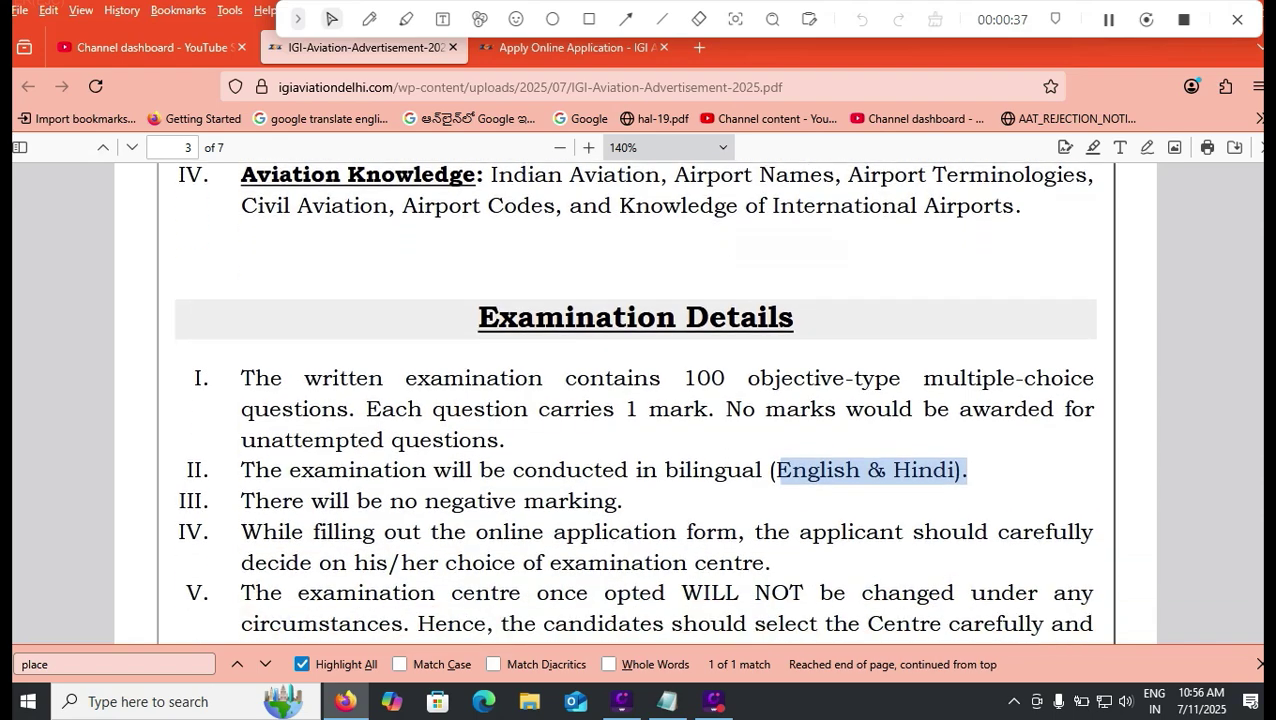
Step: Select the row 8 exam centre cities, read How to Apply, then return to page 1
scroll(634, 400, "down", 10)
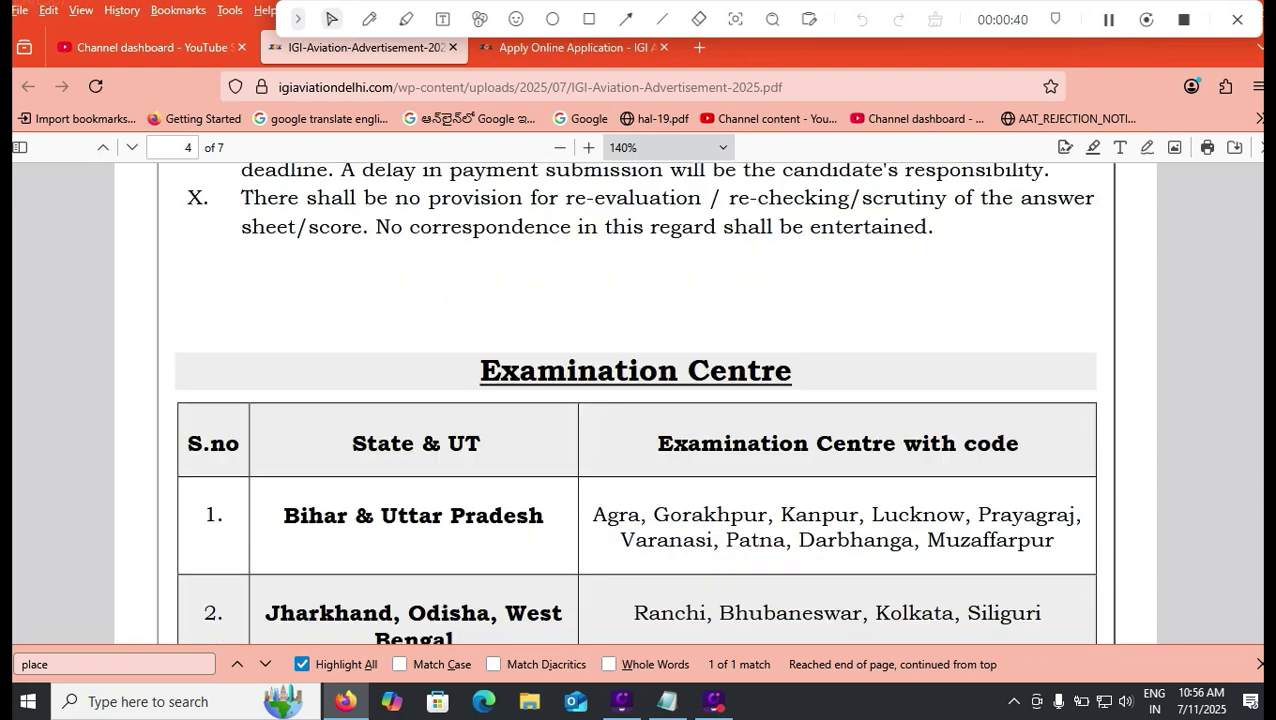
scroll(634, 400, "down", 15)
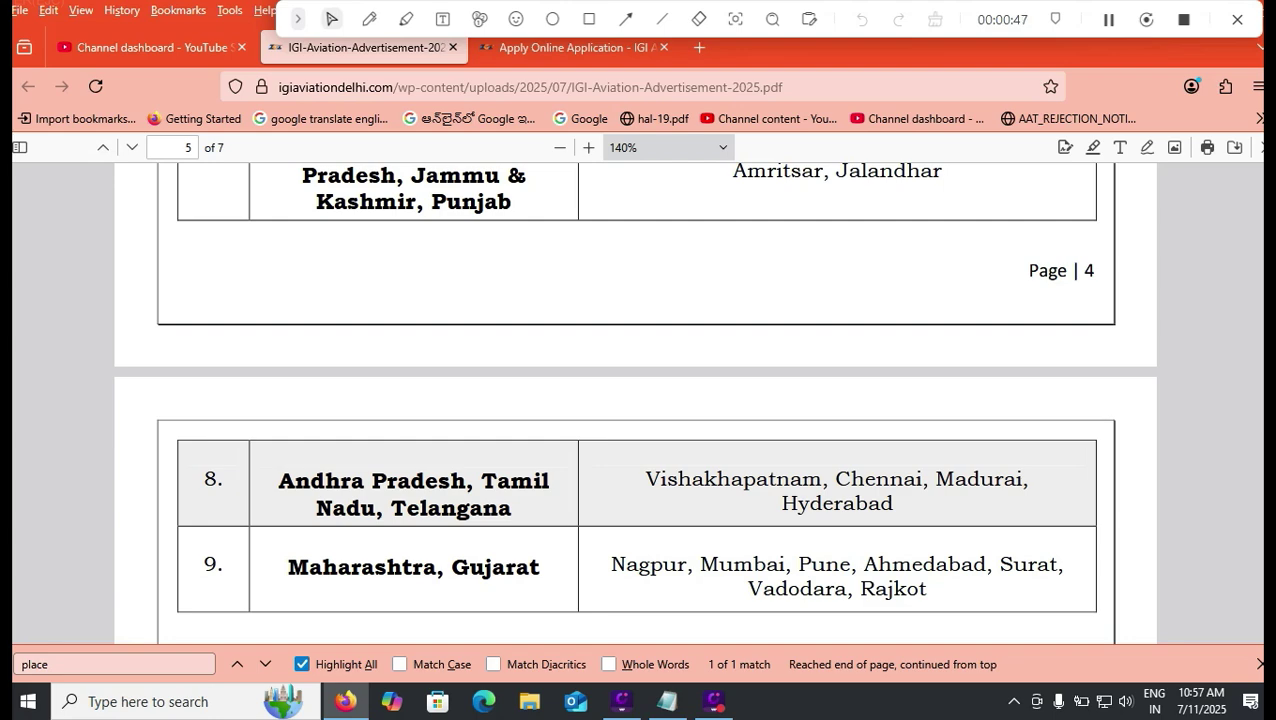
left_click_drag(660, 479, 842, 504)
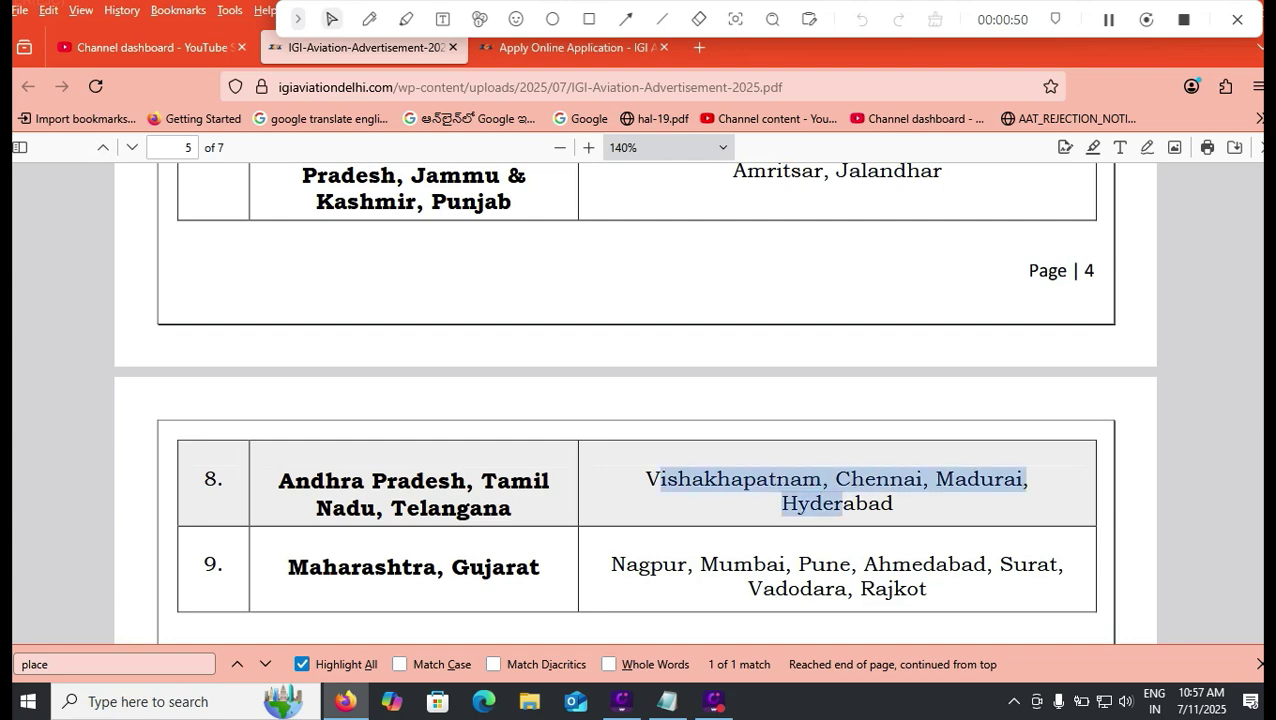
scroll(636, 400, "down", 5)
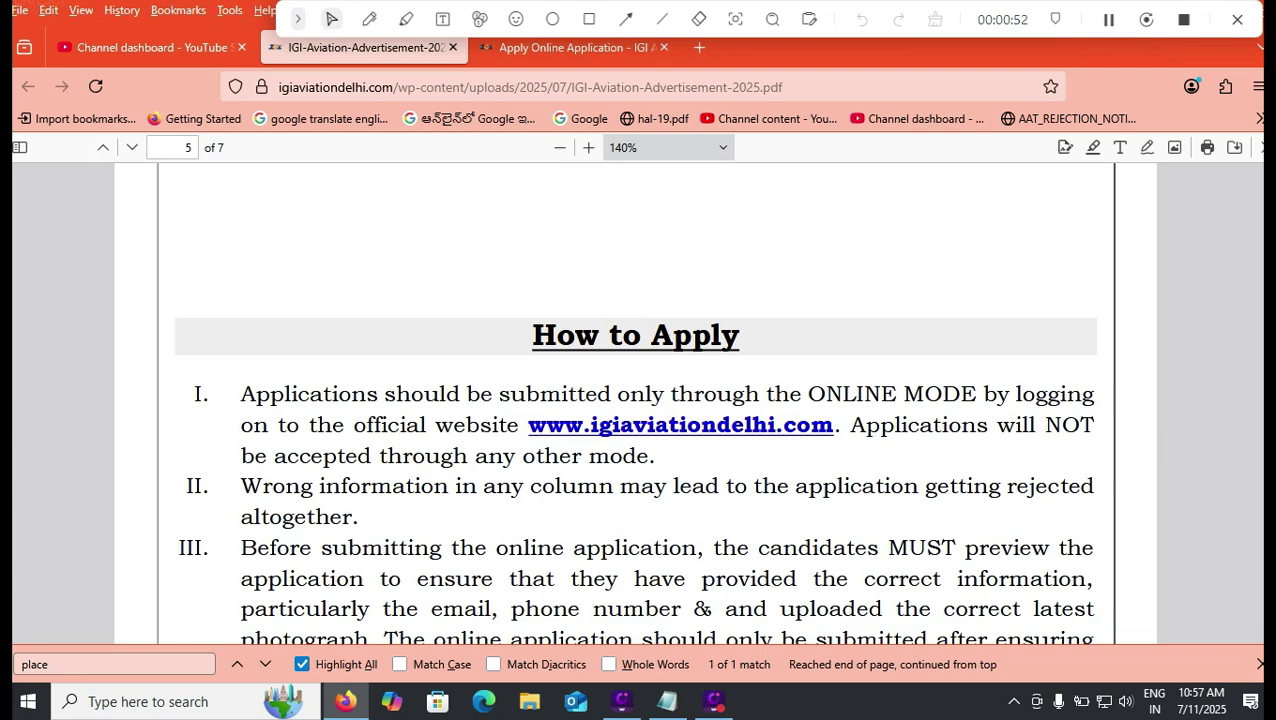
scroll(636, 400, "down", 5)
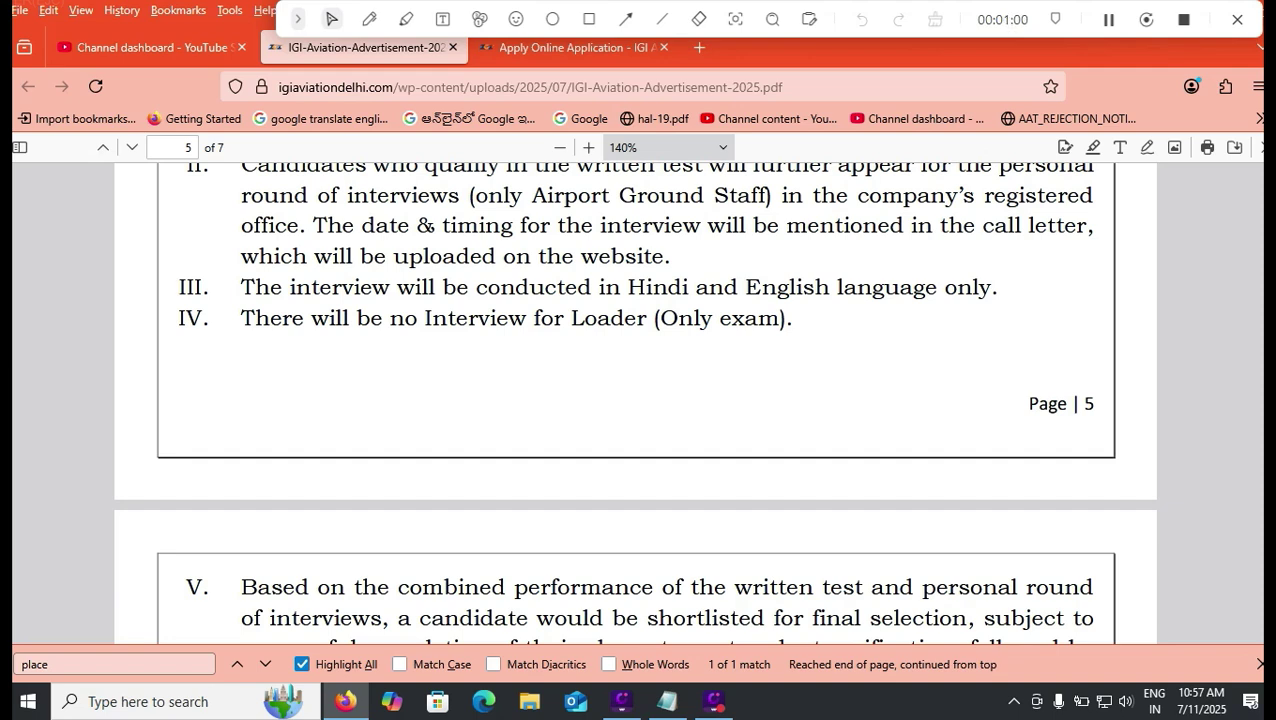
scroll(636, 402, "up", 20)
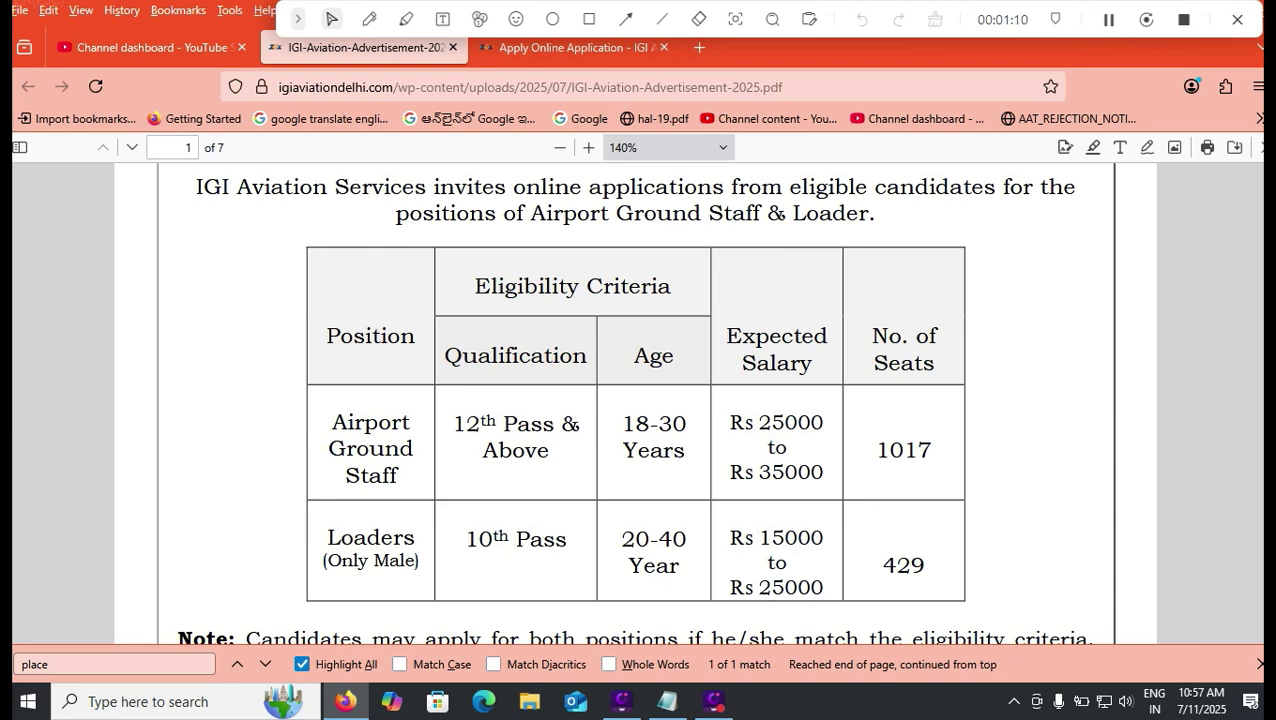
Step: Go back to page 4 and pen-mark the Rs 350 ground staff and Rs 250 loader fees
key("BackSpace")
key("BackSpace")
key("BackSpace")
key("BackSpace")
key("BackSpace")
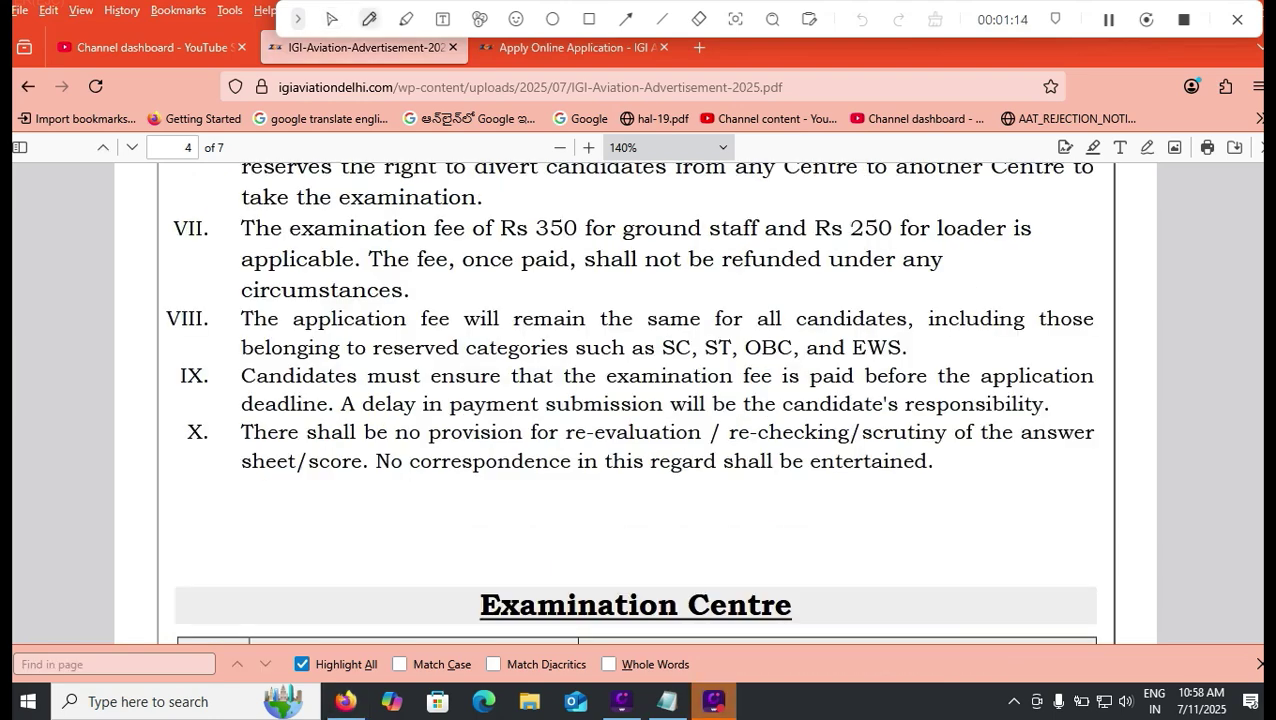
left_click(369, 19)
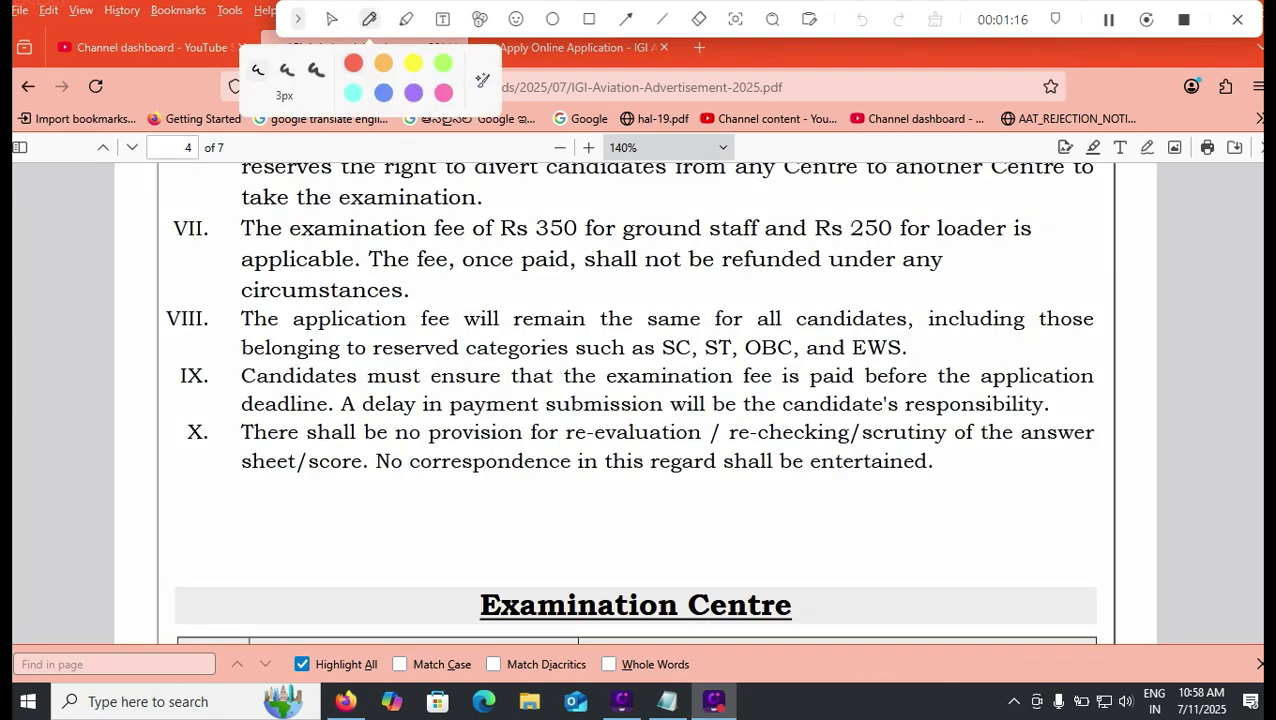
left_click_drag(545, 215, 583, 197)
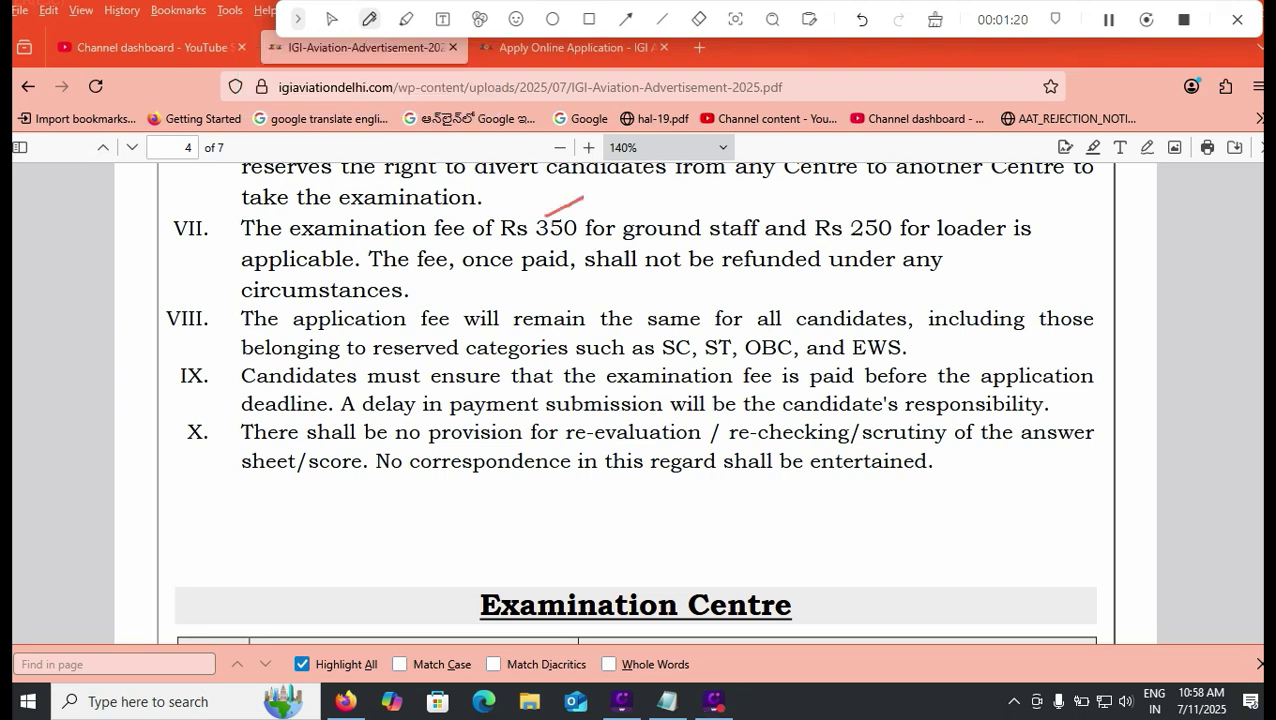
left_click_drag(876, 216, 922, 198)
Step: Mark that the fee applies to all candidates, clear the drawings, and switch to Apply Online
left_click_drag(1067, 216, 1069, 270)
left_click_drag(887, 306, 926, 291)
left_click(331, 19)
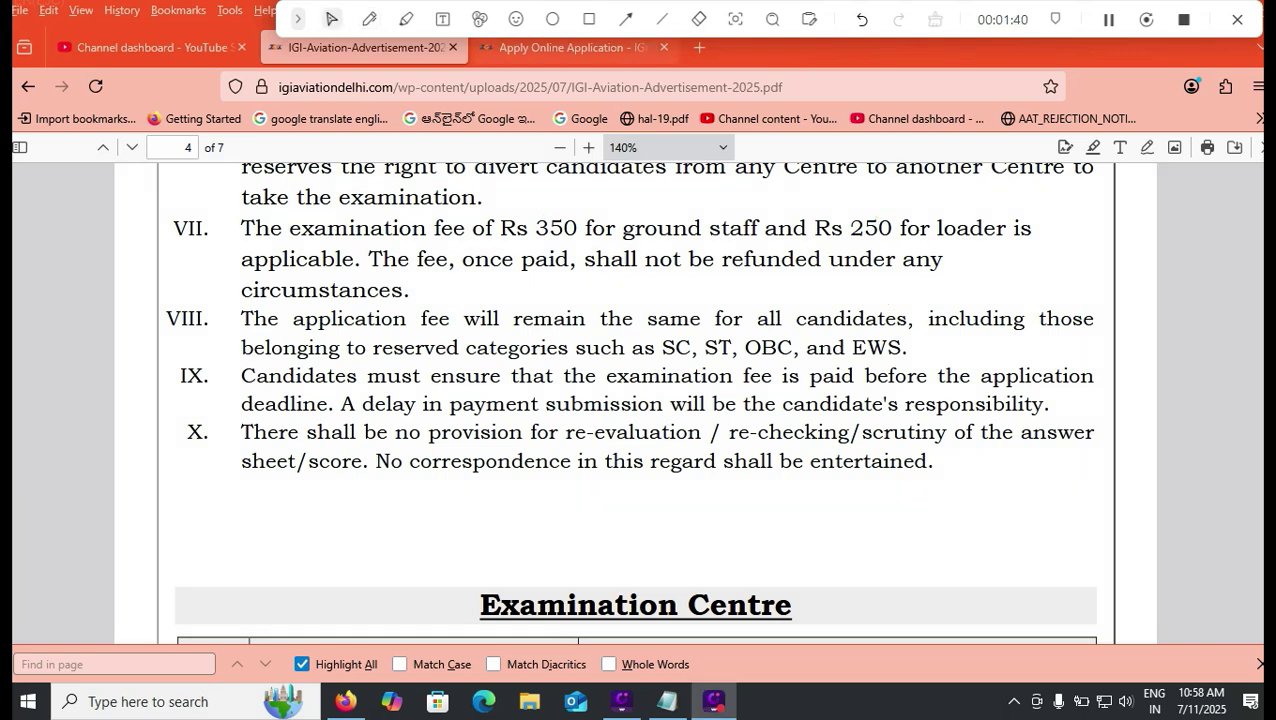
key("ctrl+Tab")
Step: Scroll past the schedule of events to the Personal Details section of the form
scroll(636, 400, "down", 3)
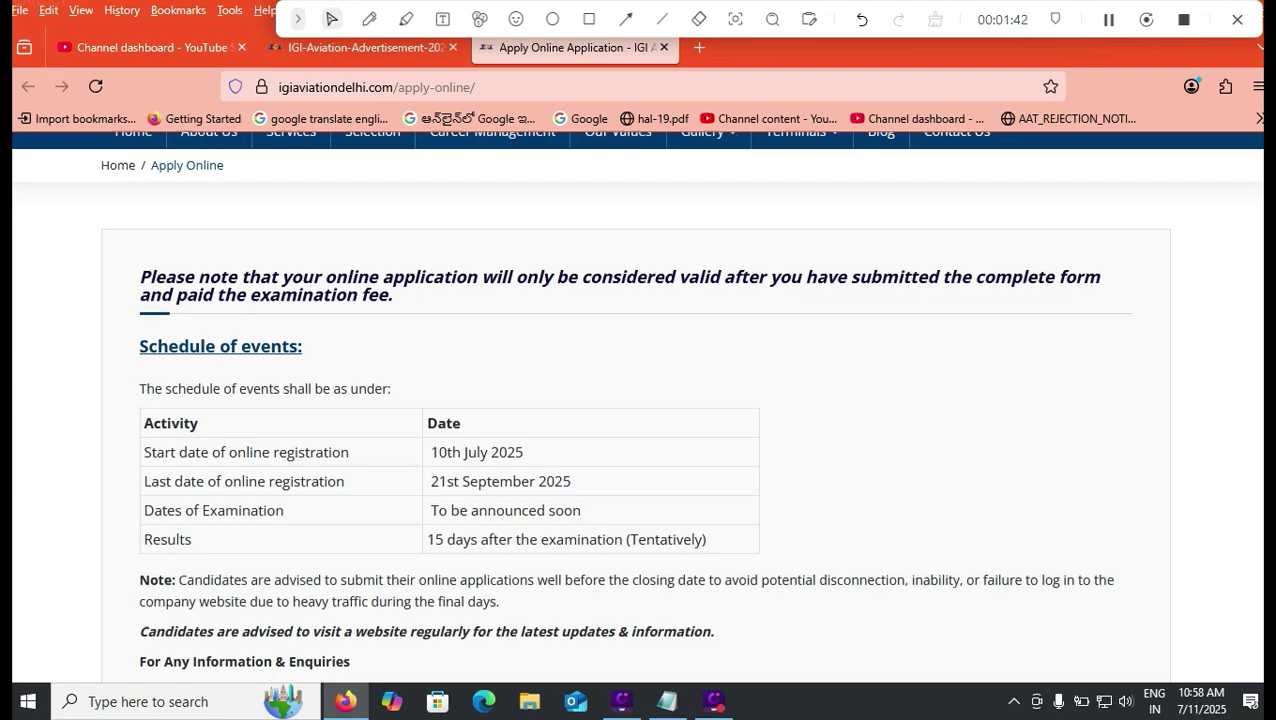
scroll(636, 400, "down", 1)
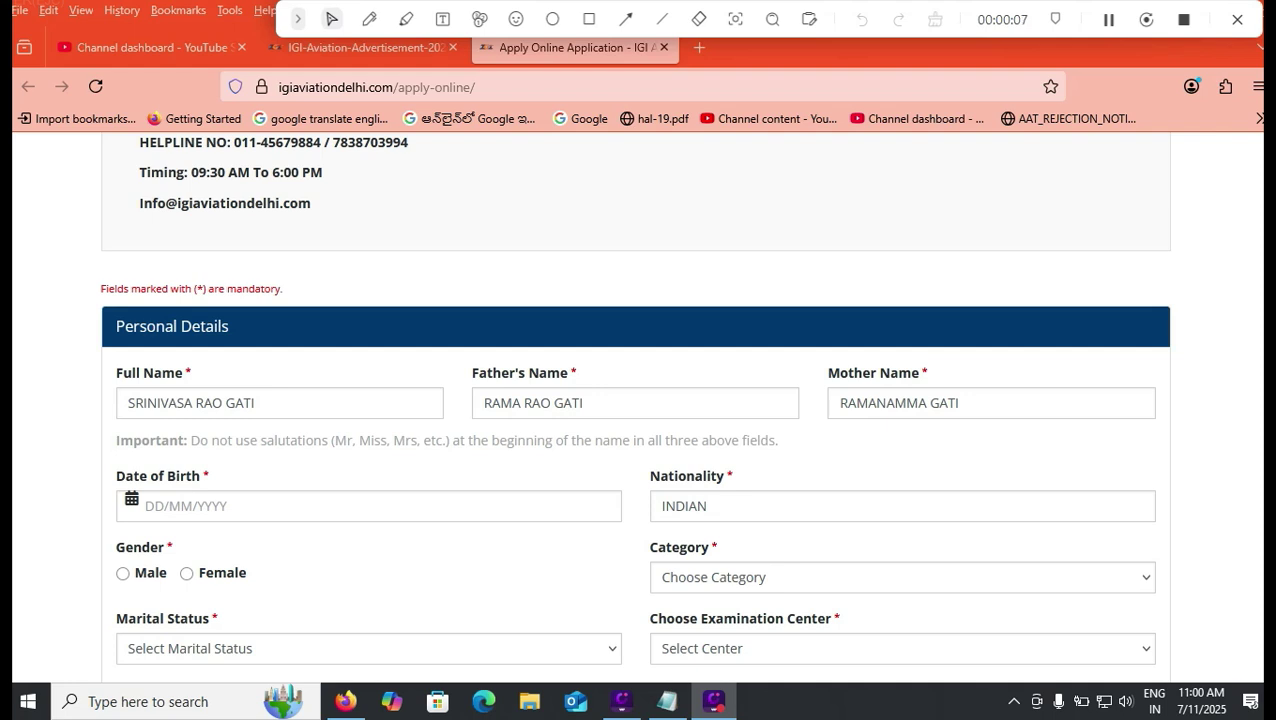
Step: Set Date of Birth to 01/01/2000 in the calendar, then bring up the advertisement PDF
left_click(584, 403)
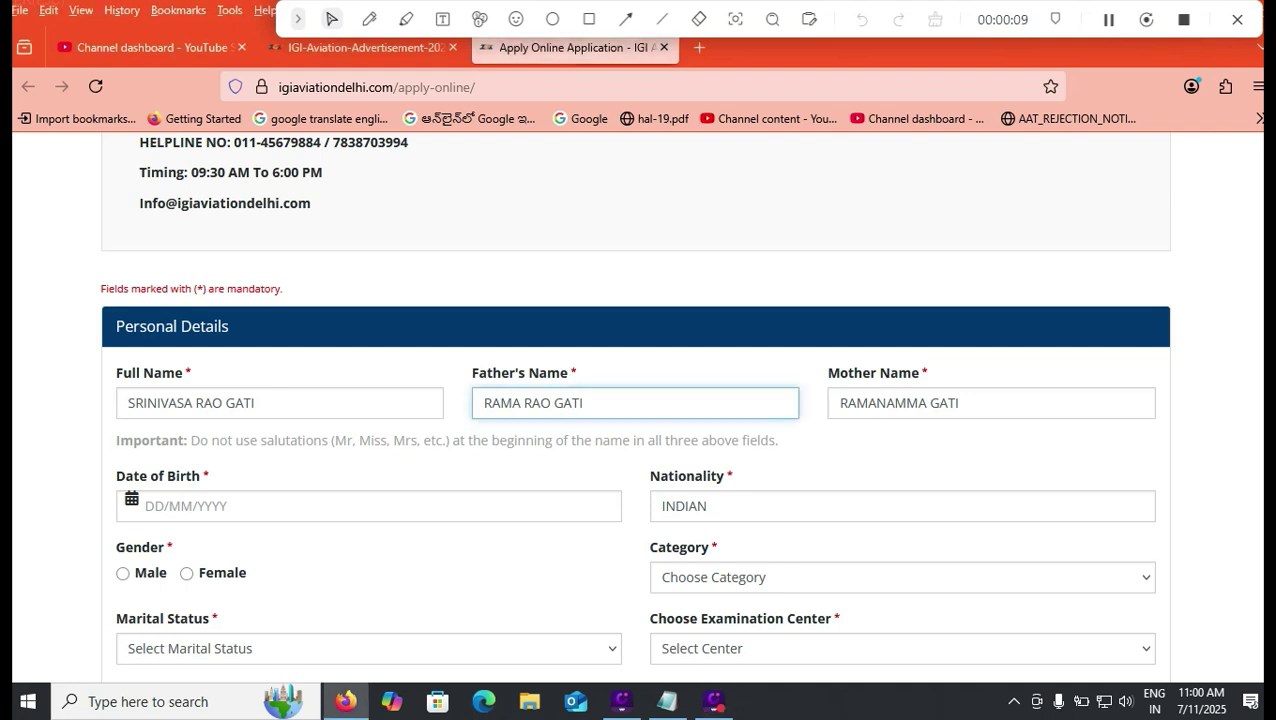
left_click(262, 506)
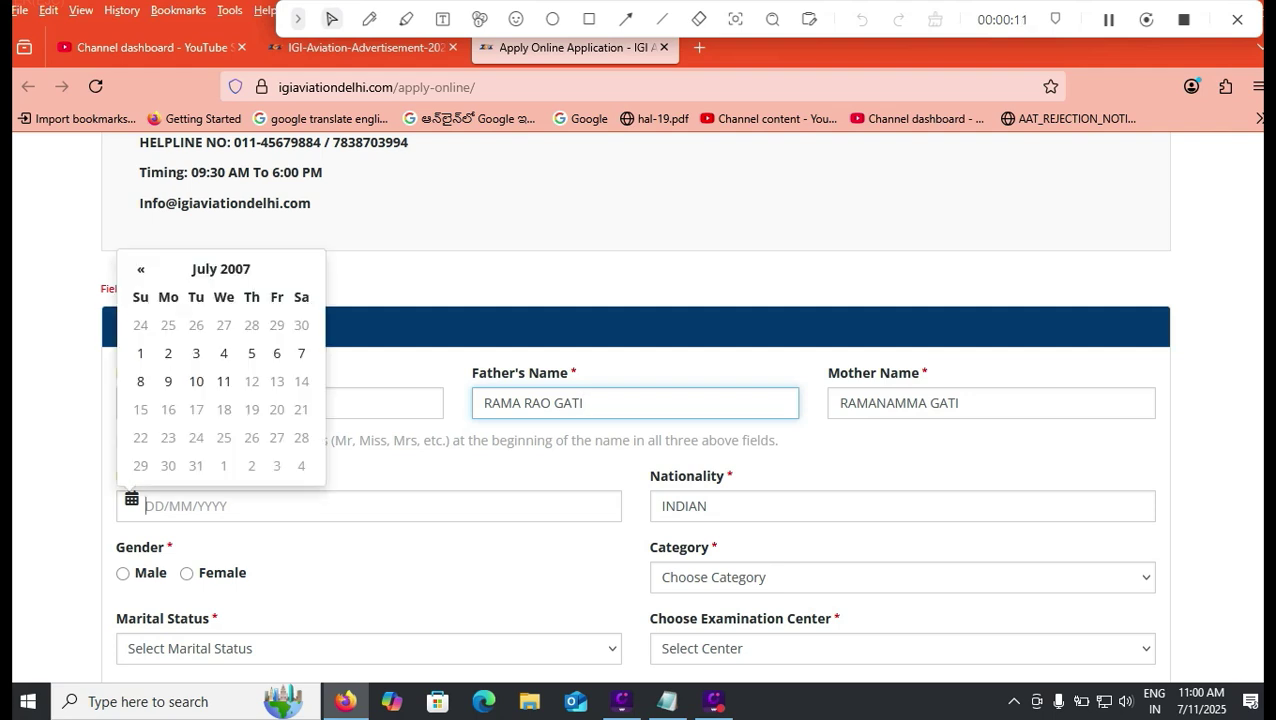
left_click(221, 269)
left_click(214, 296)
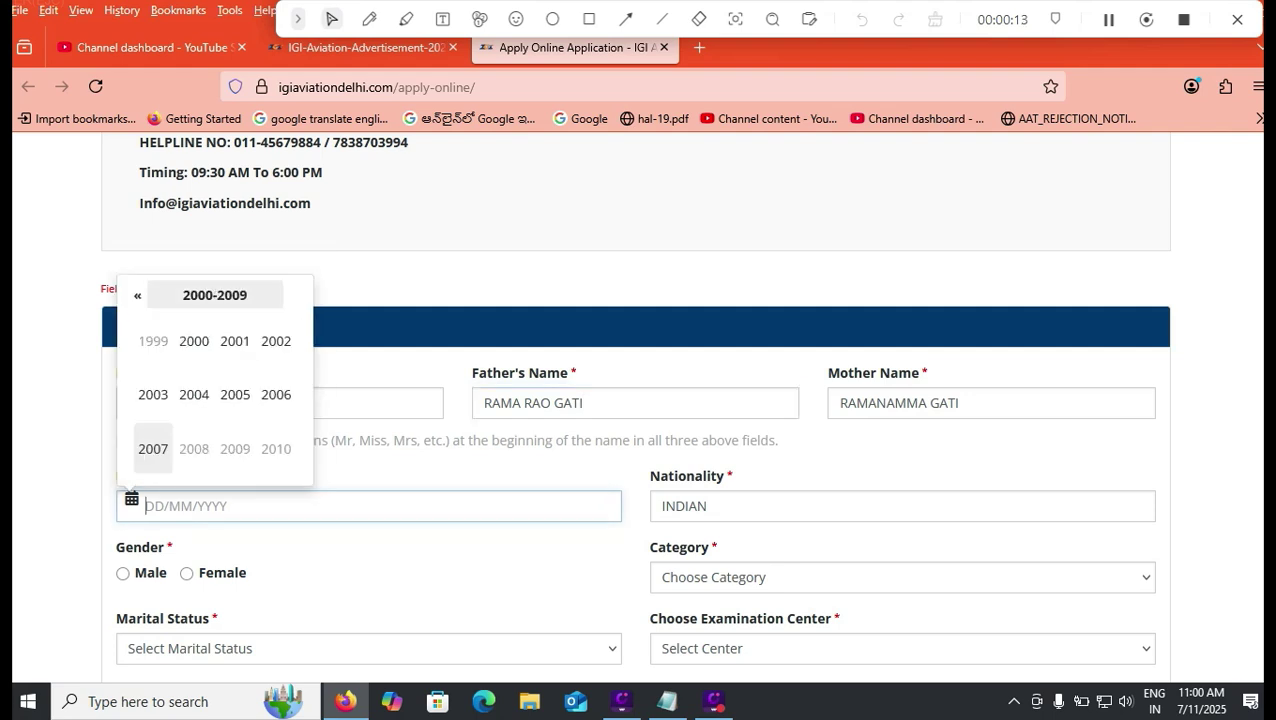
left_click(194, 339)
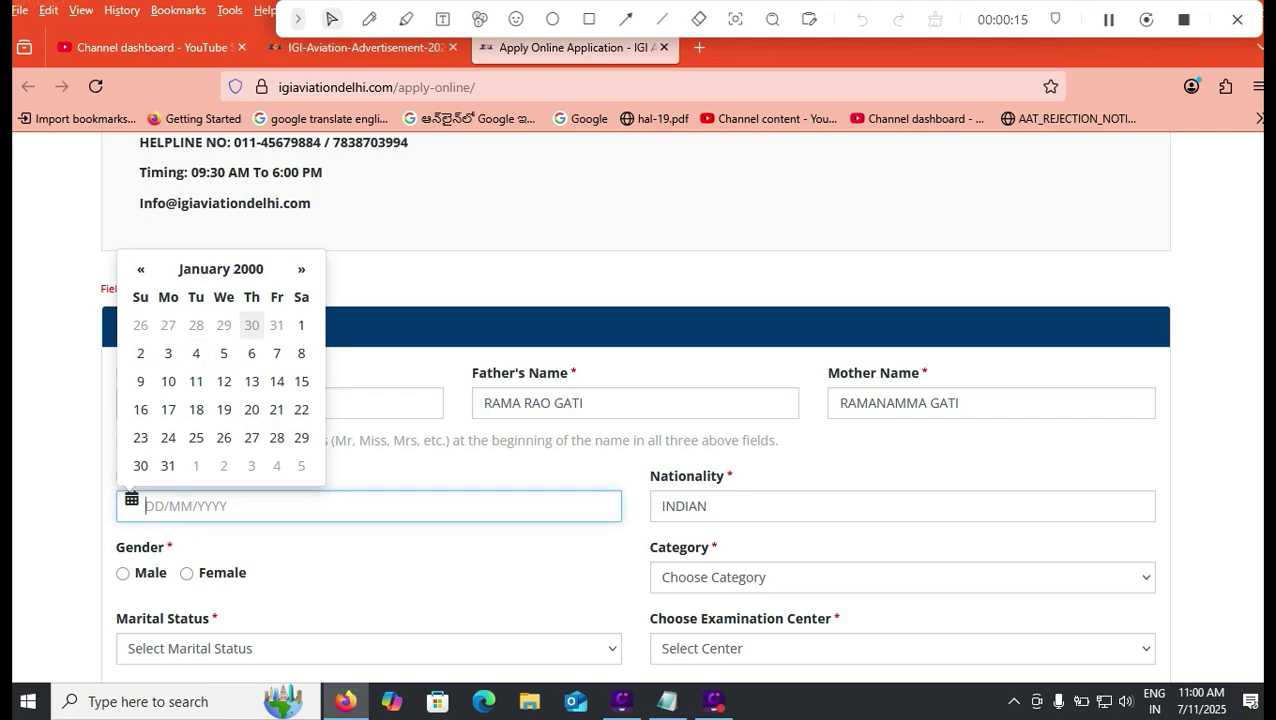
left_click(301, 325)
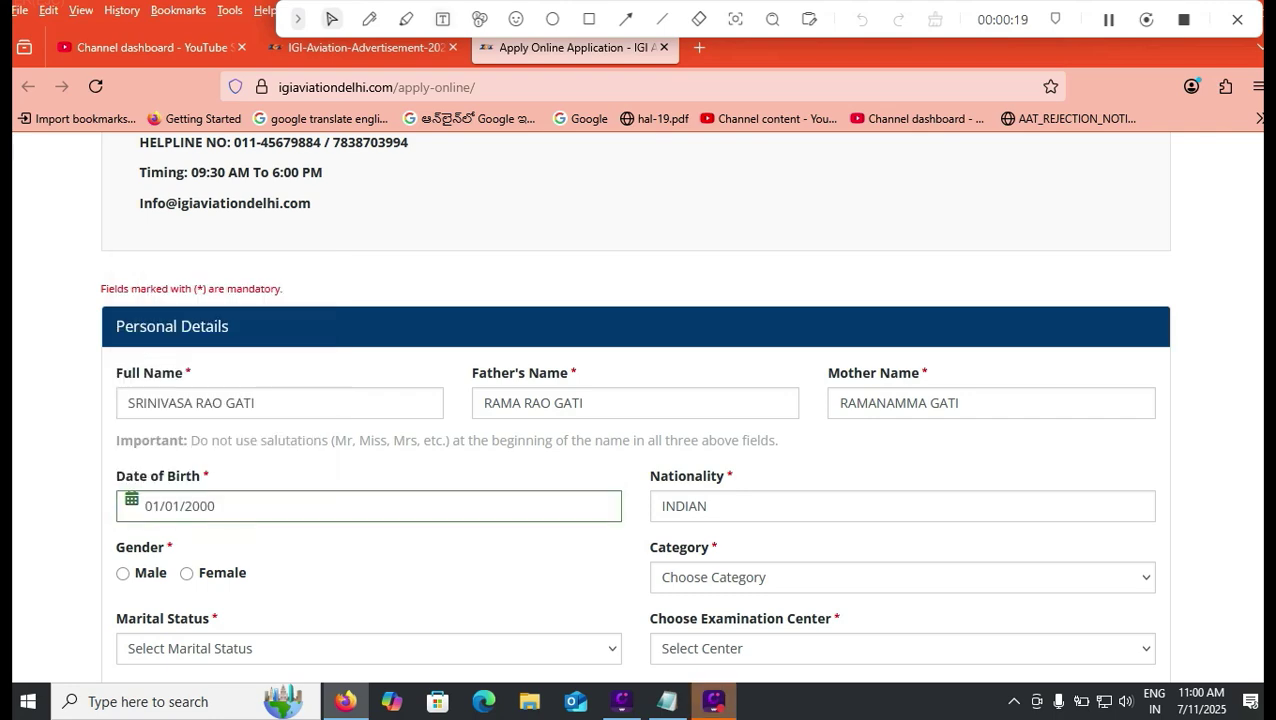
left_click(390, 48)
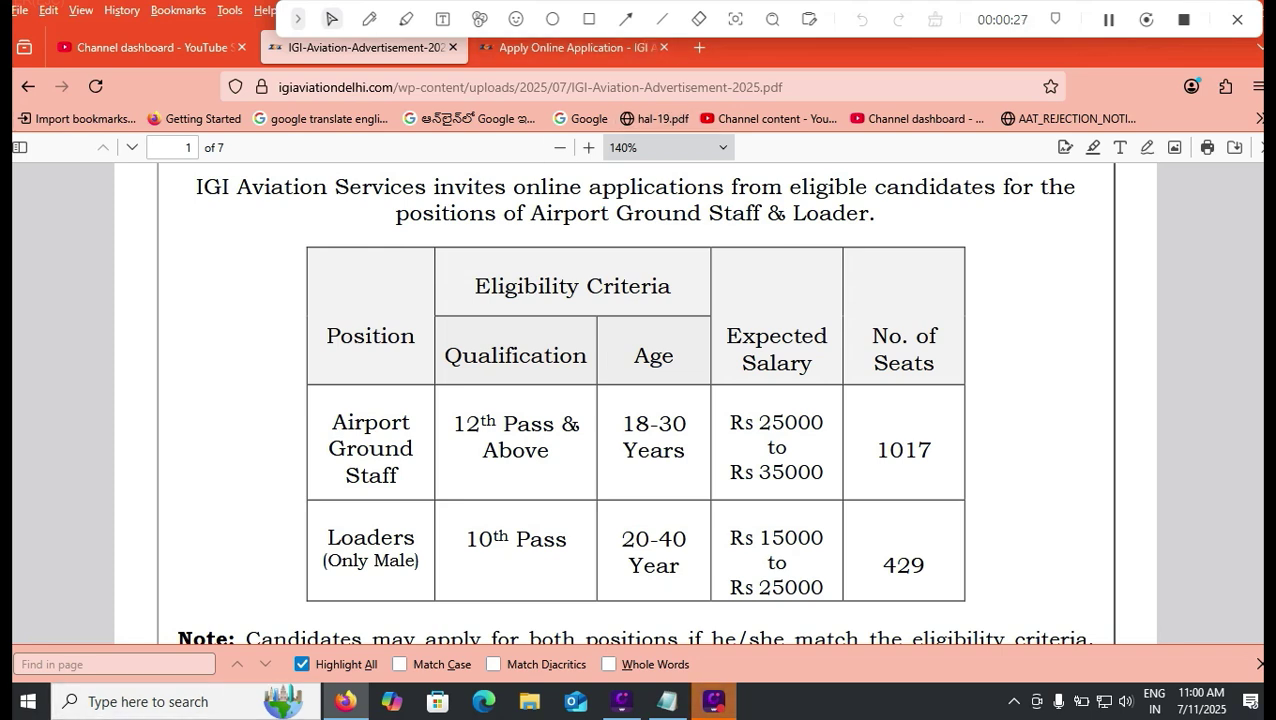
Step: Back on the form, set Gender to Male and Category to OBC
key("ctrl+Tab")
left_click(122, 573)
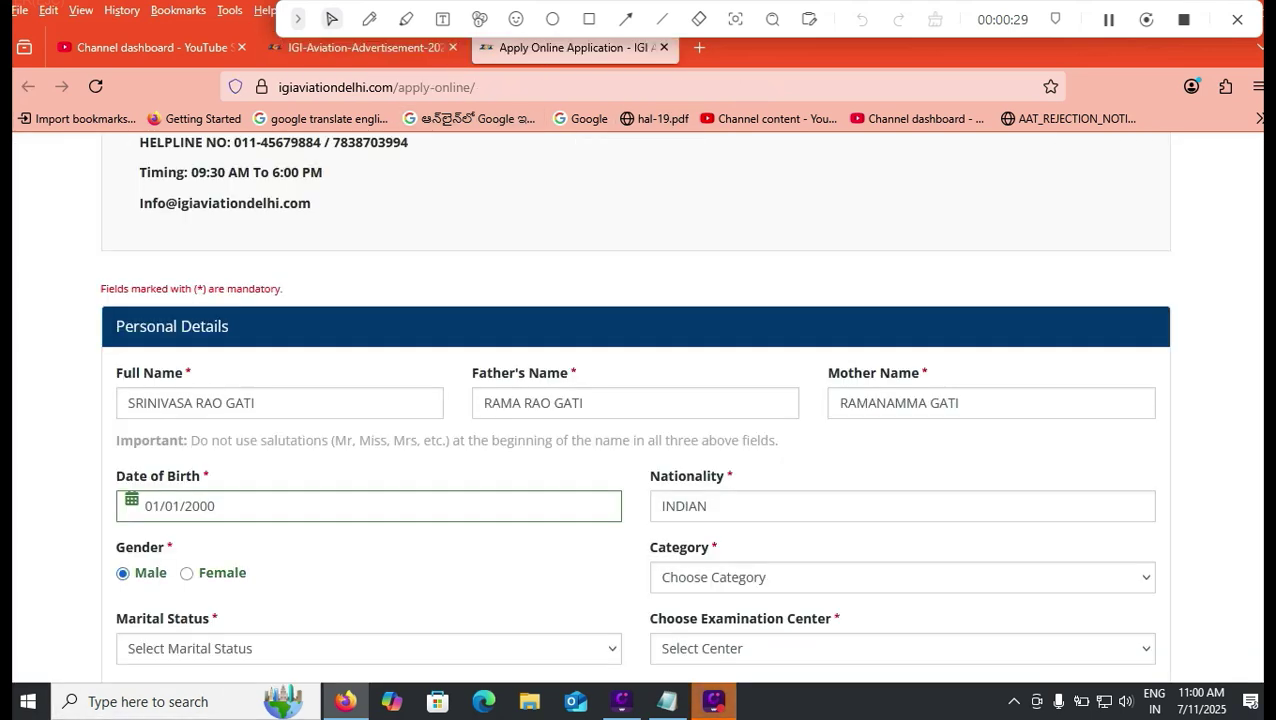
left_click(902, 577)
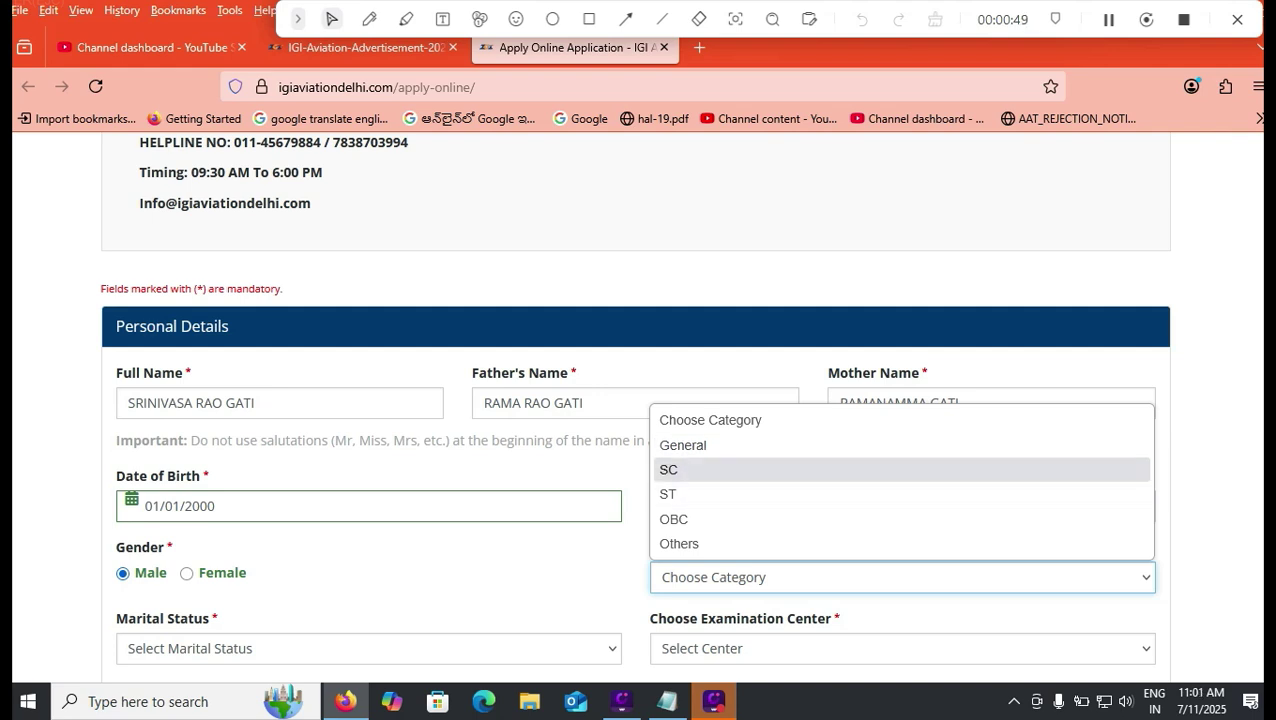
left_click(700, 519)
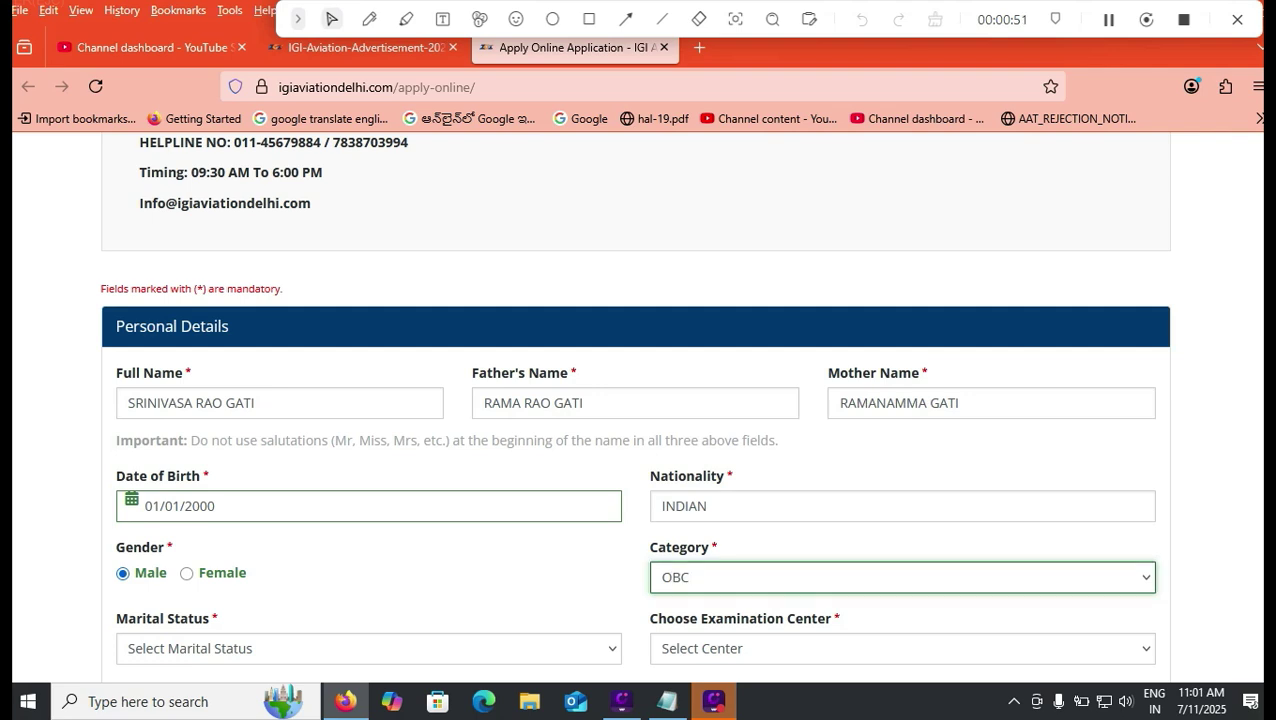
scroll(634, 408, "down", 1)
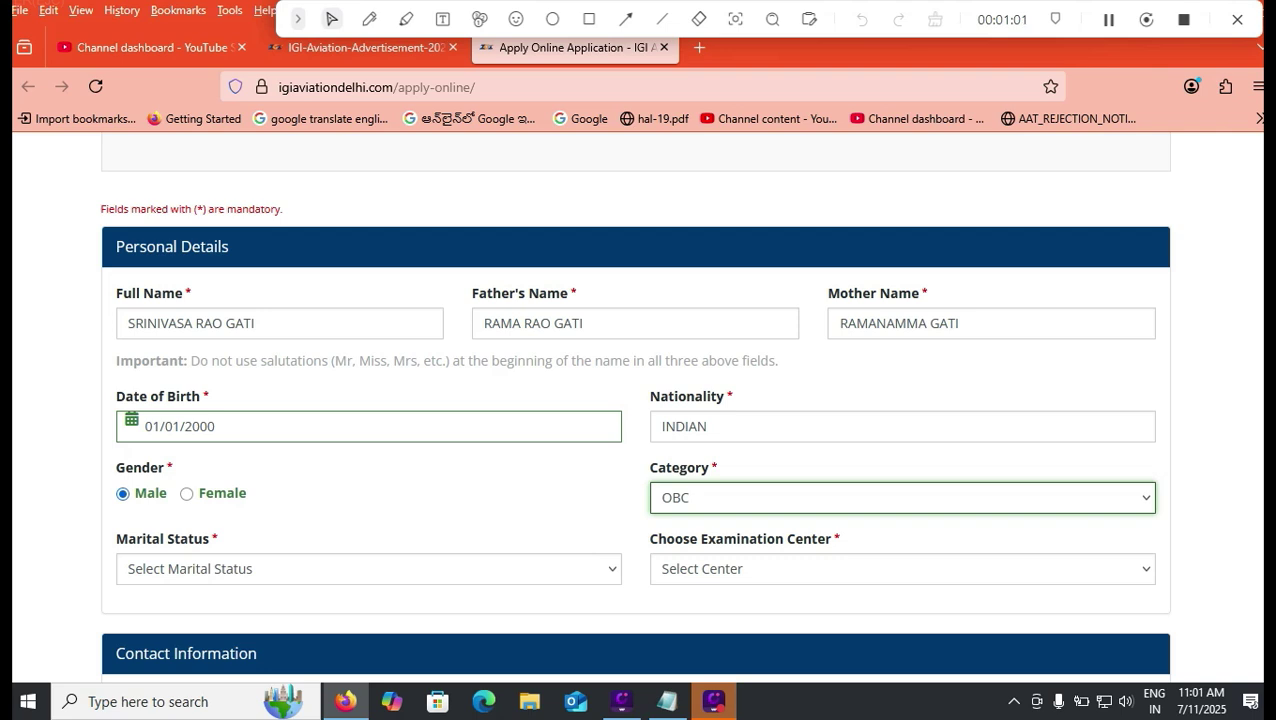
Step: Set Marital Status to Single and the examination centre to Visakhapatnam
left_click(368, 568)
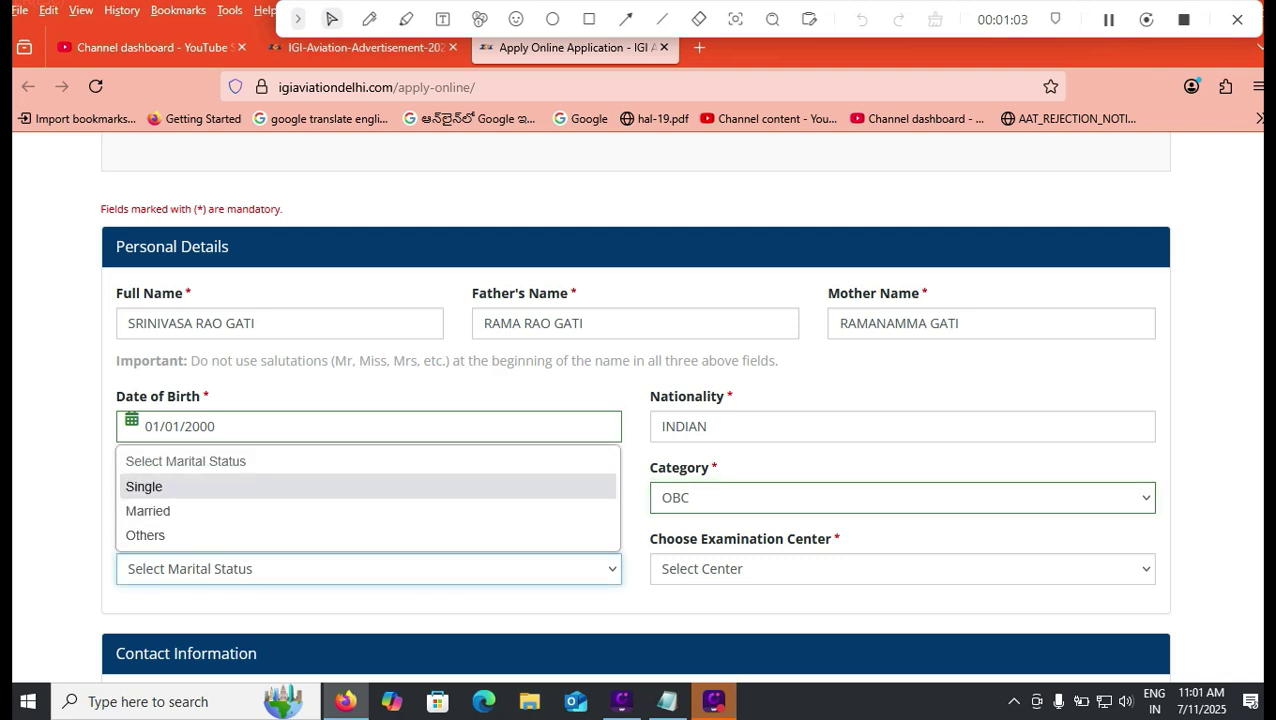
key("Return")
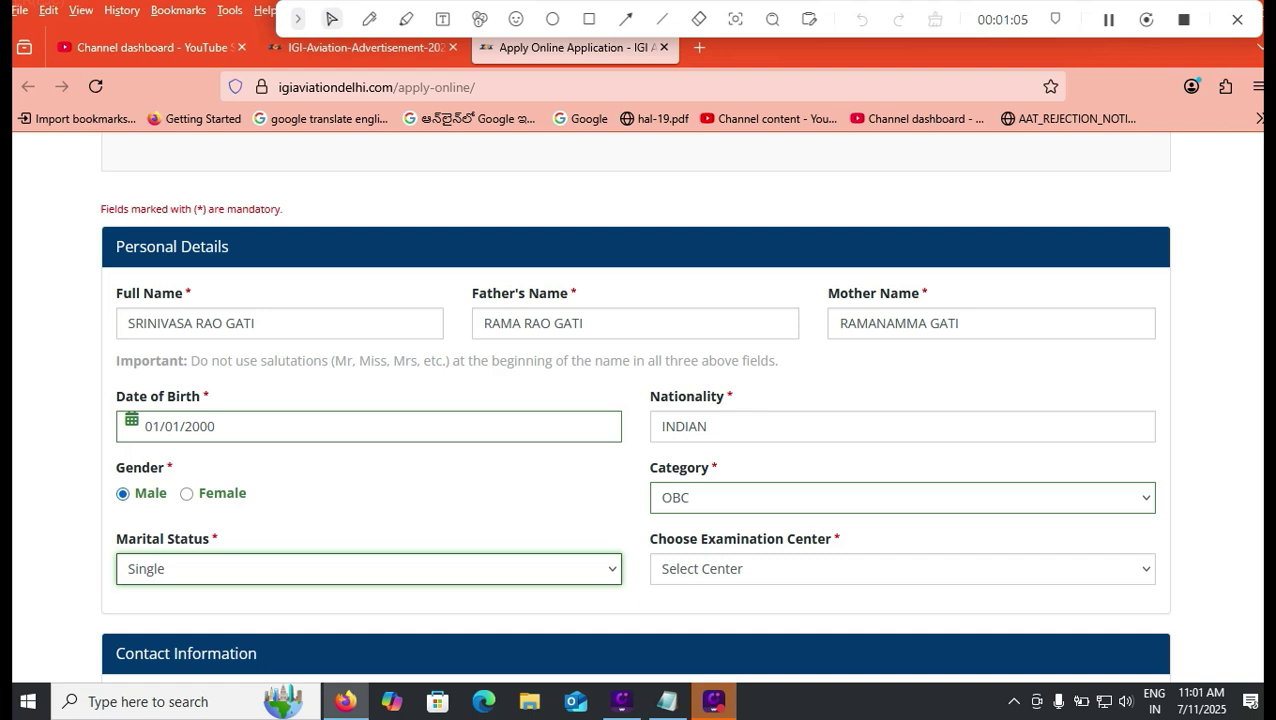
left_click(902, 569)
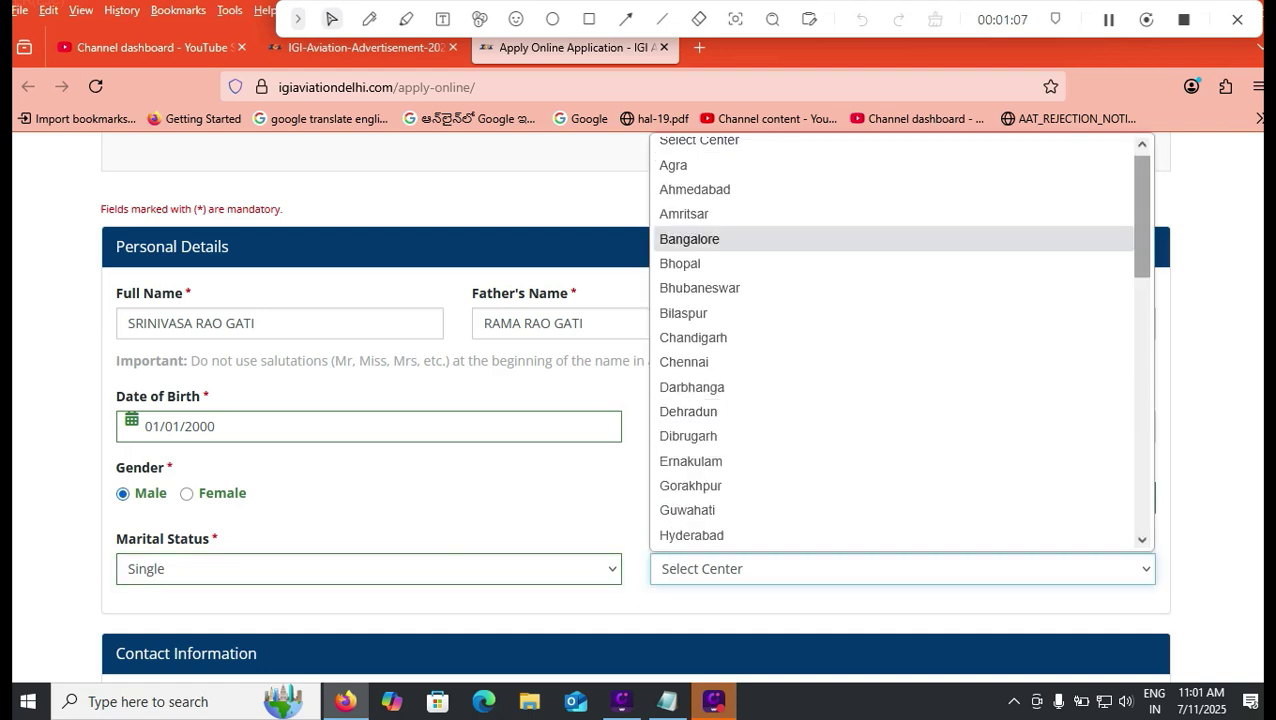
scroll(895, 340, "down", 10)
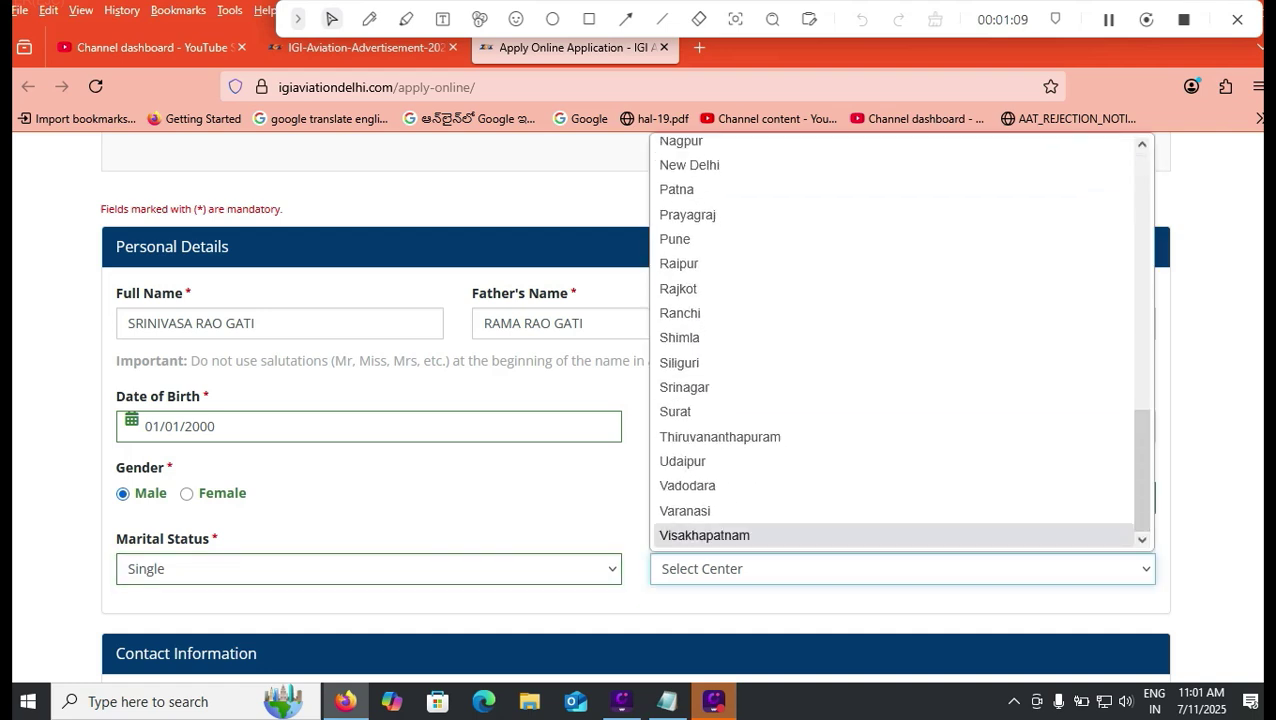
key("Return")
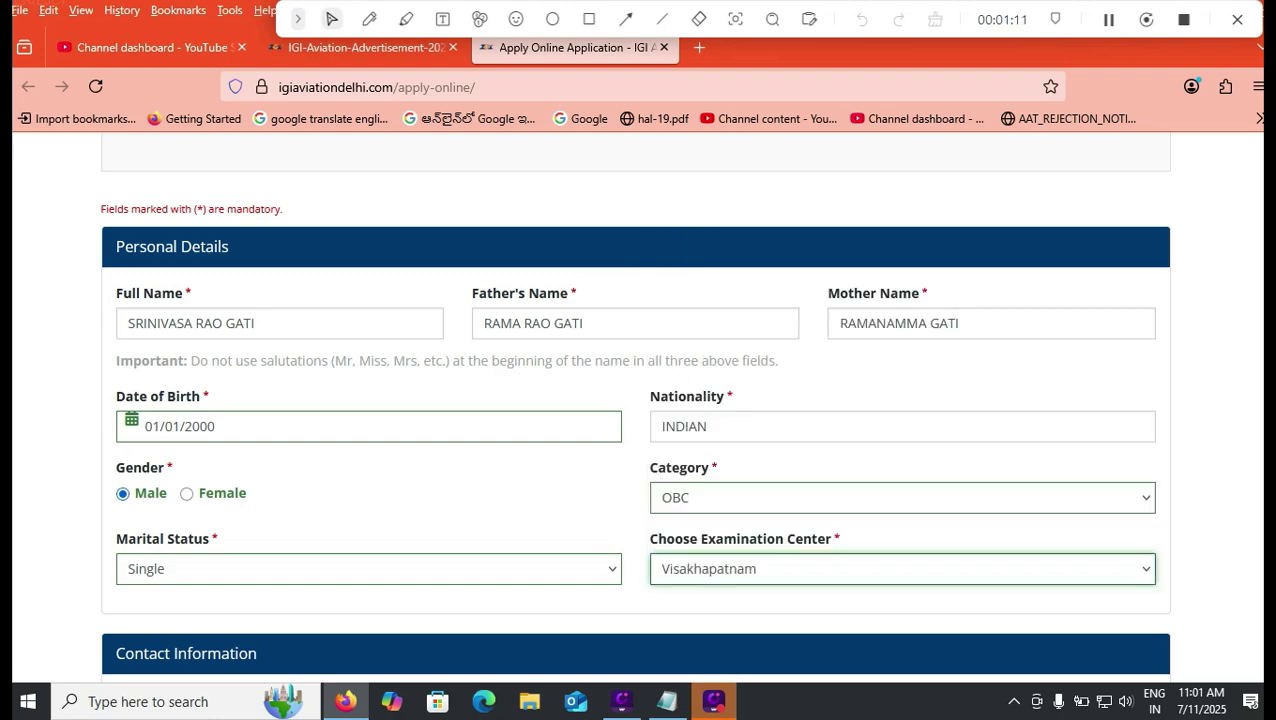
scroll(635, 400, "down", 3)
scroll(635, 400, "down", 2)
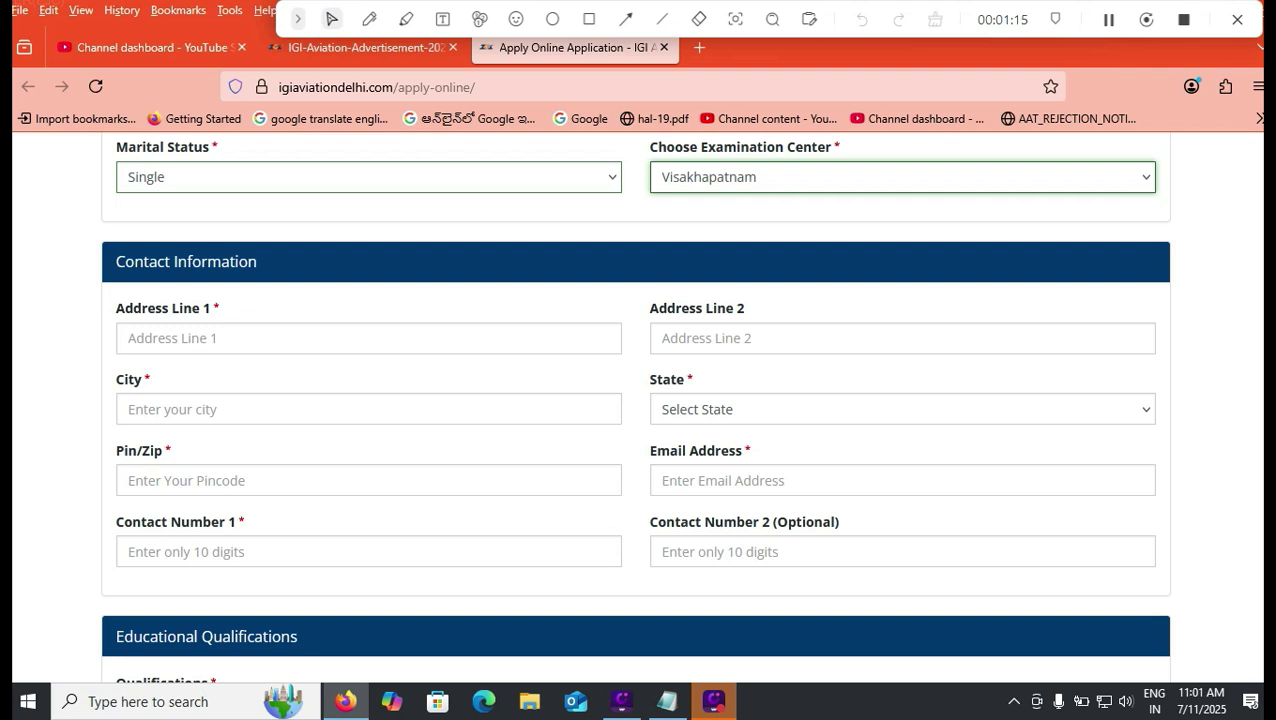
Step: Choose Andhra Pradesh in the State dropdown of the contact details
key("Tab")
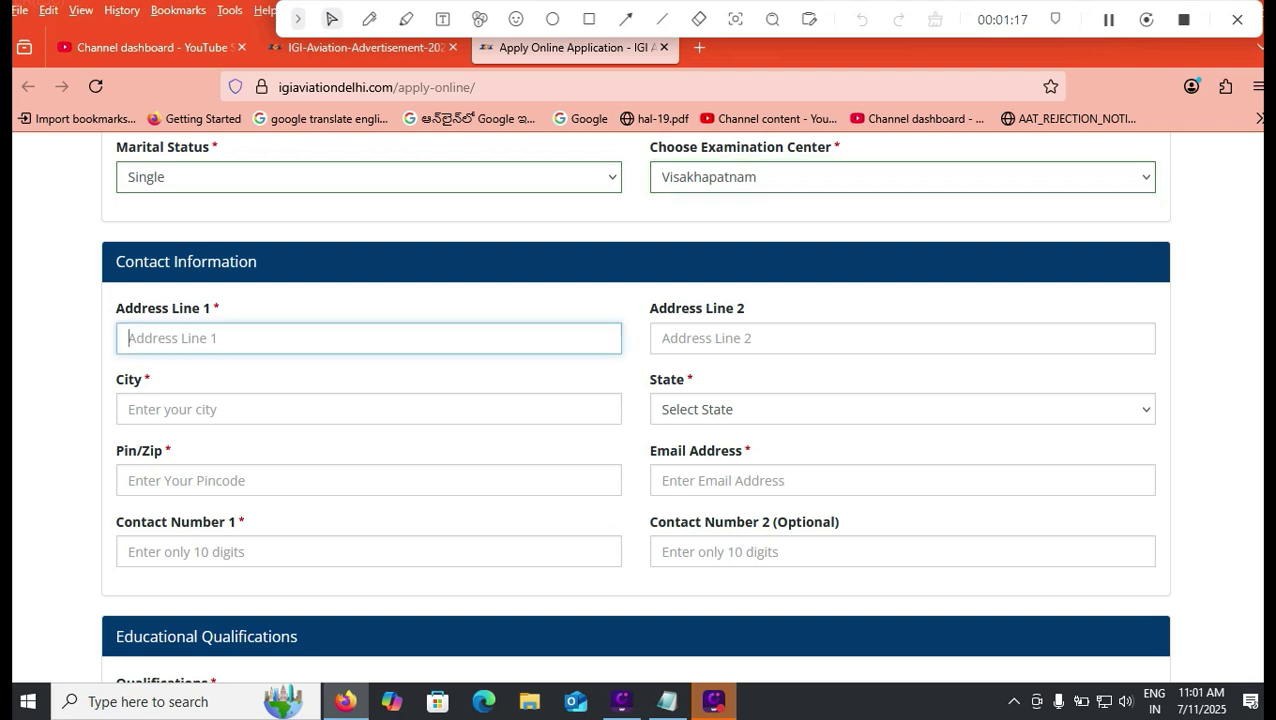
left_click(368, 409)
left_click(902, 409)
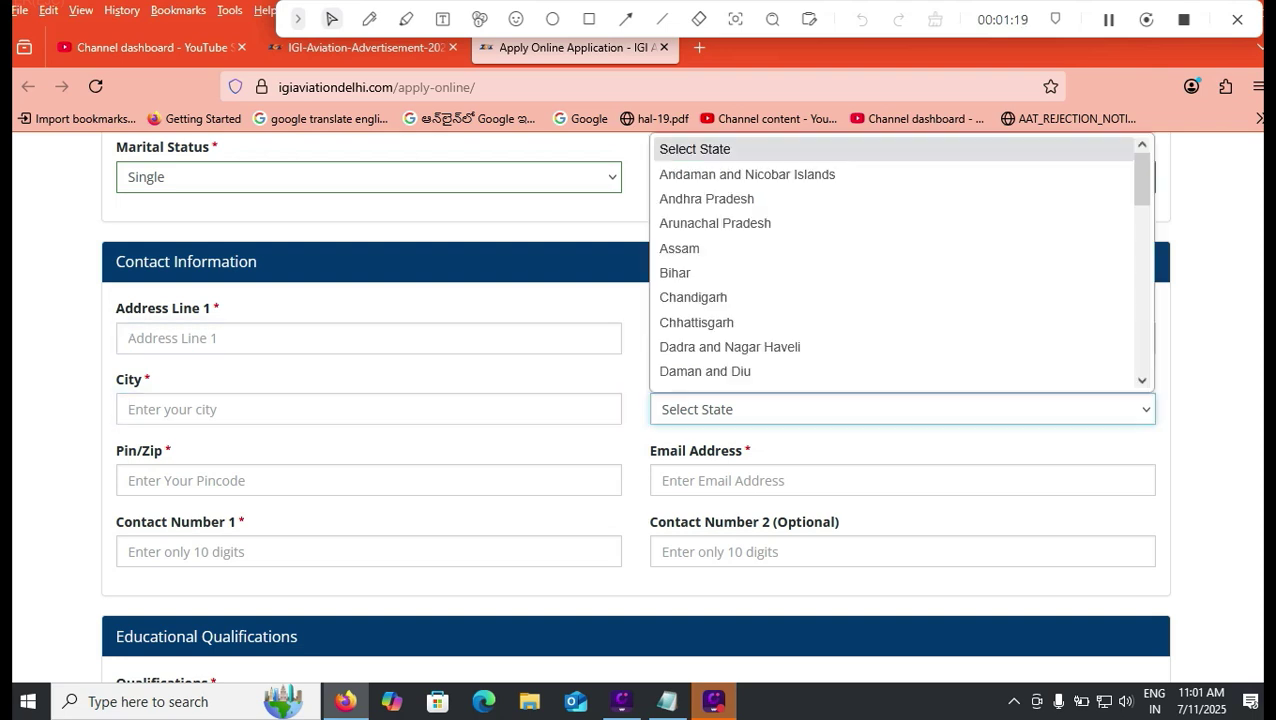
left_click(712, 197)
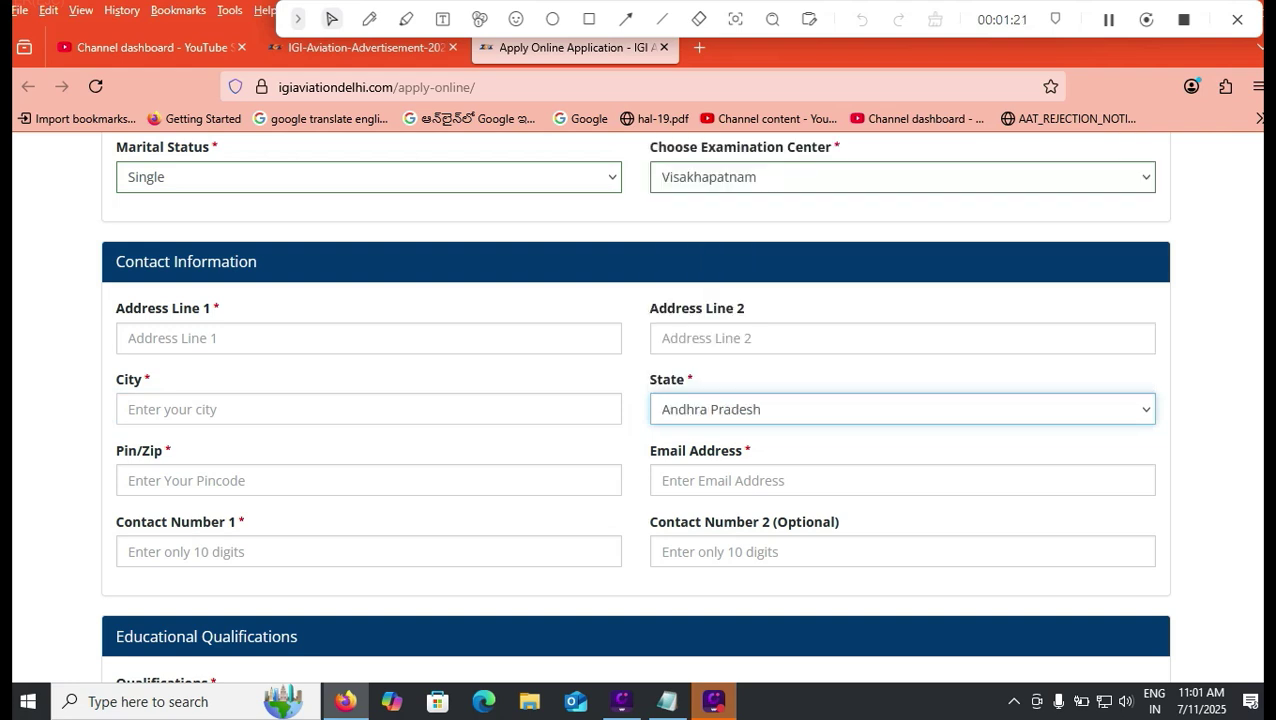
left_click(128, 480)
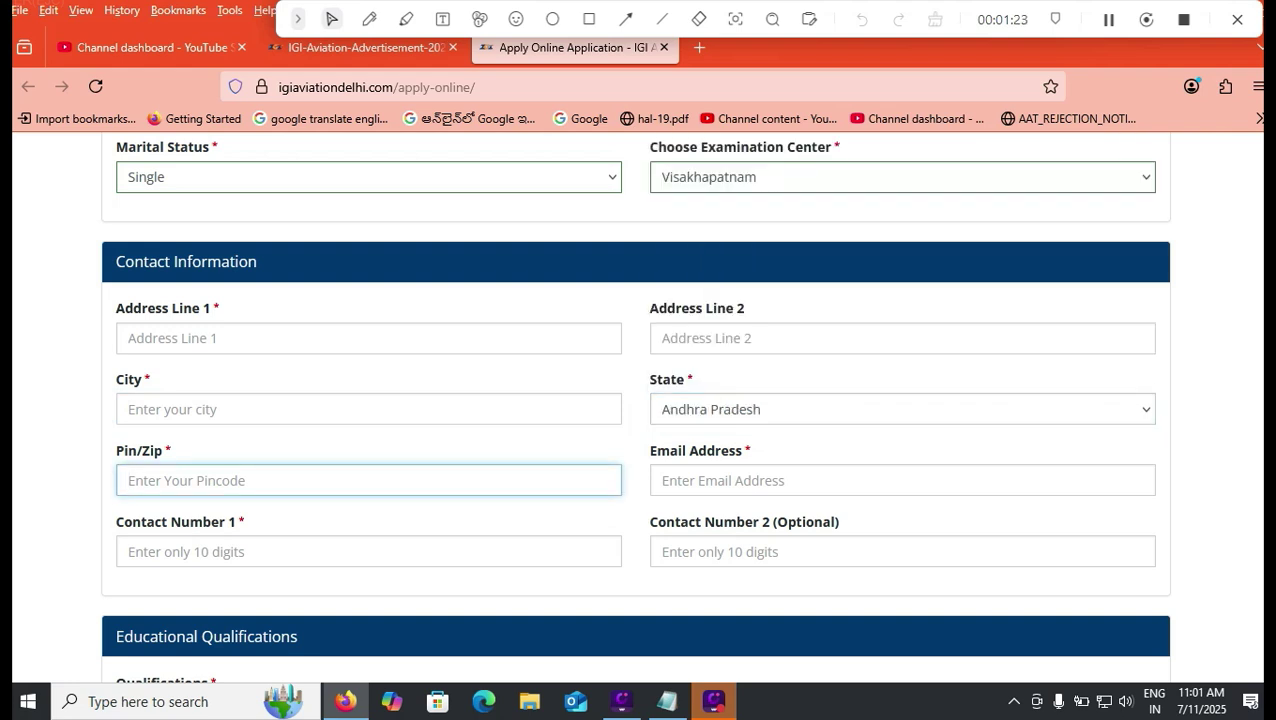
Step: Enter the applicant's e-mail address in the Email Address field
left_click(664, 481)
type("e")
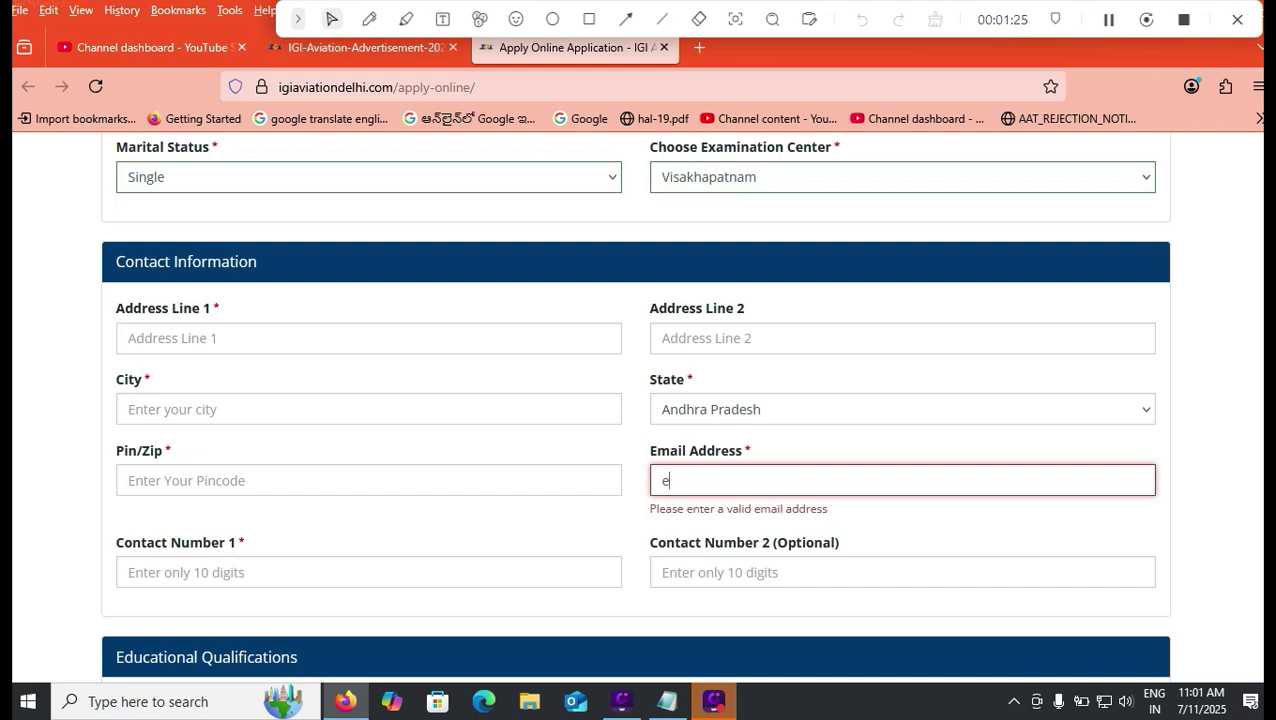
type("=")
key("BackSpace")
key("BackSpace")
key("Tab")
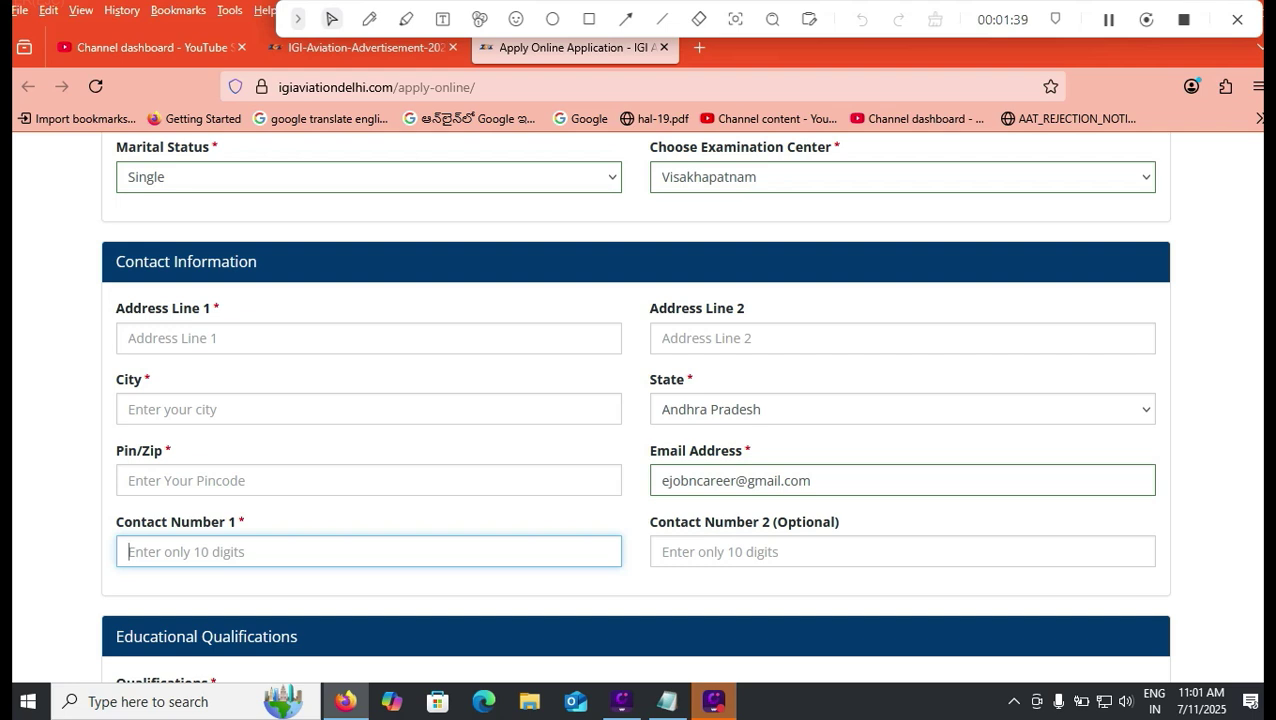
Step: Check the advertisement's eligibility table, then set Qualifications to 12th
scroll(636, 407, "down", 5)
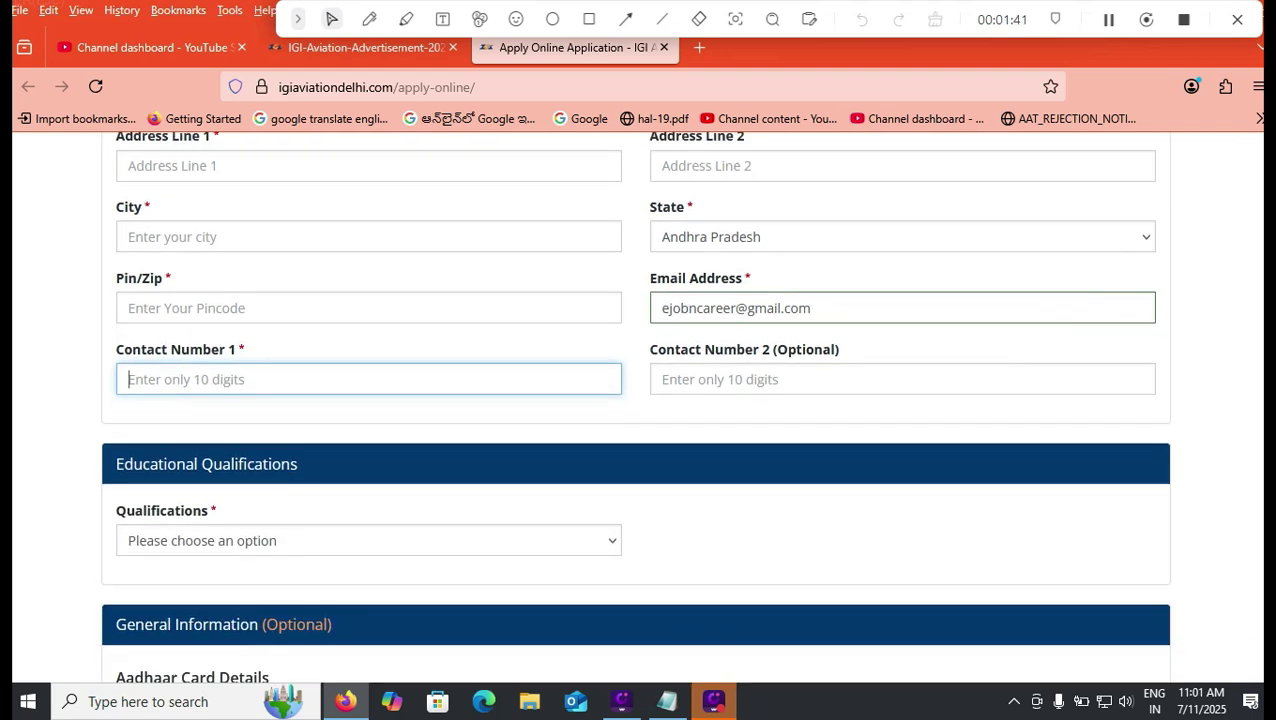
left_click(368, 420)
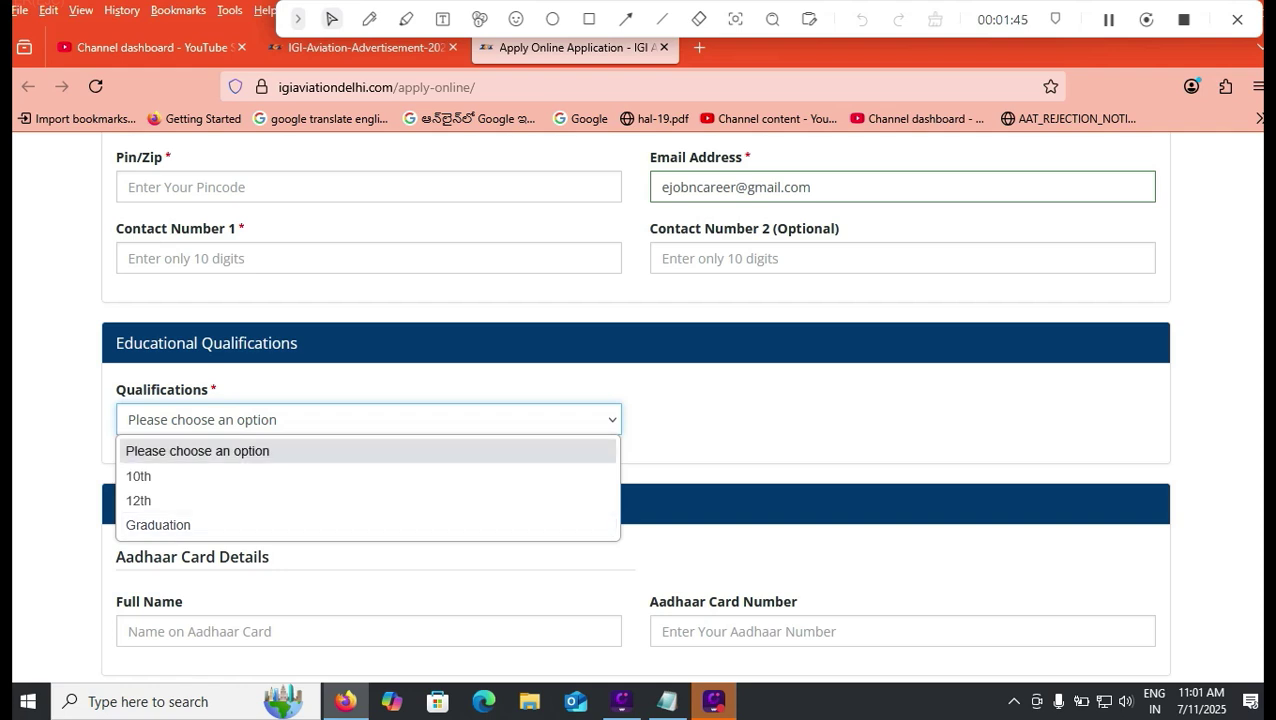
left_click(362, 48)
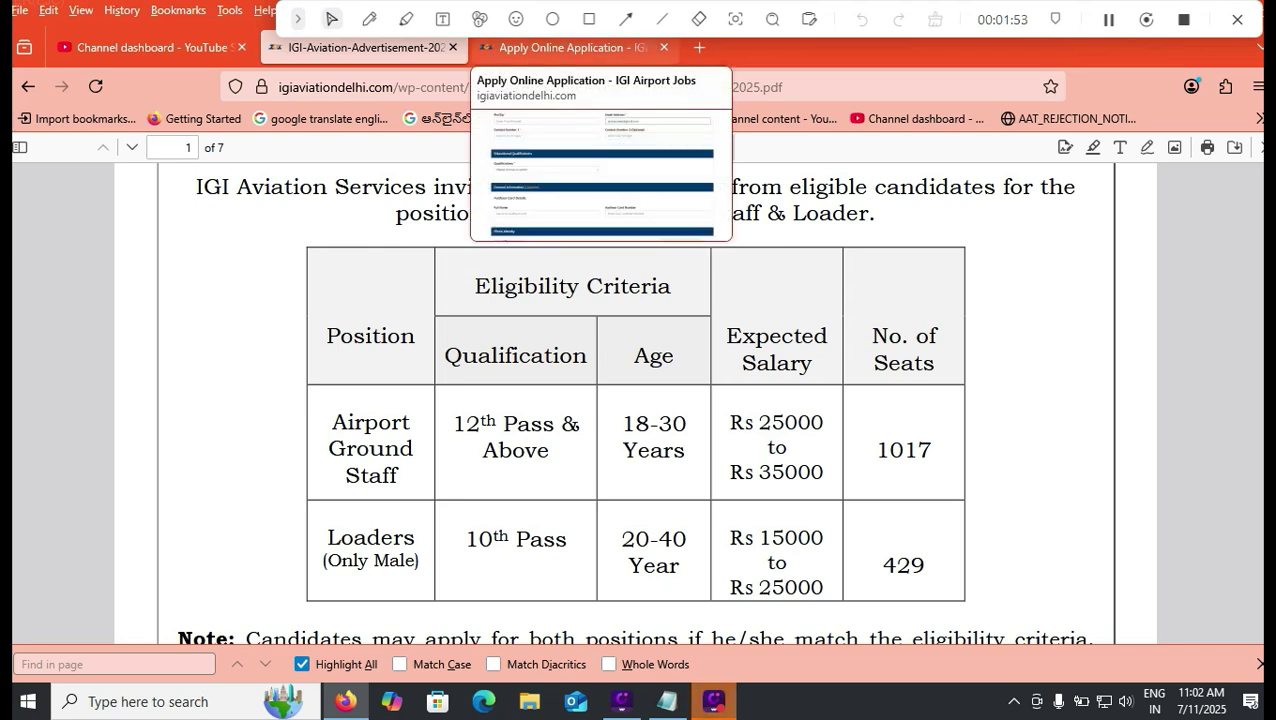
left_click(575, 47)
key("alt+Down")
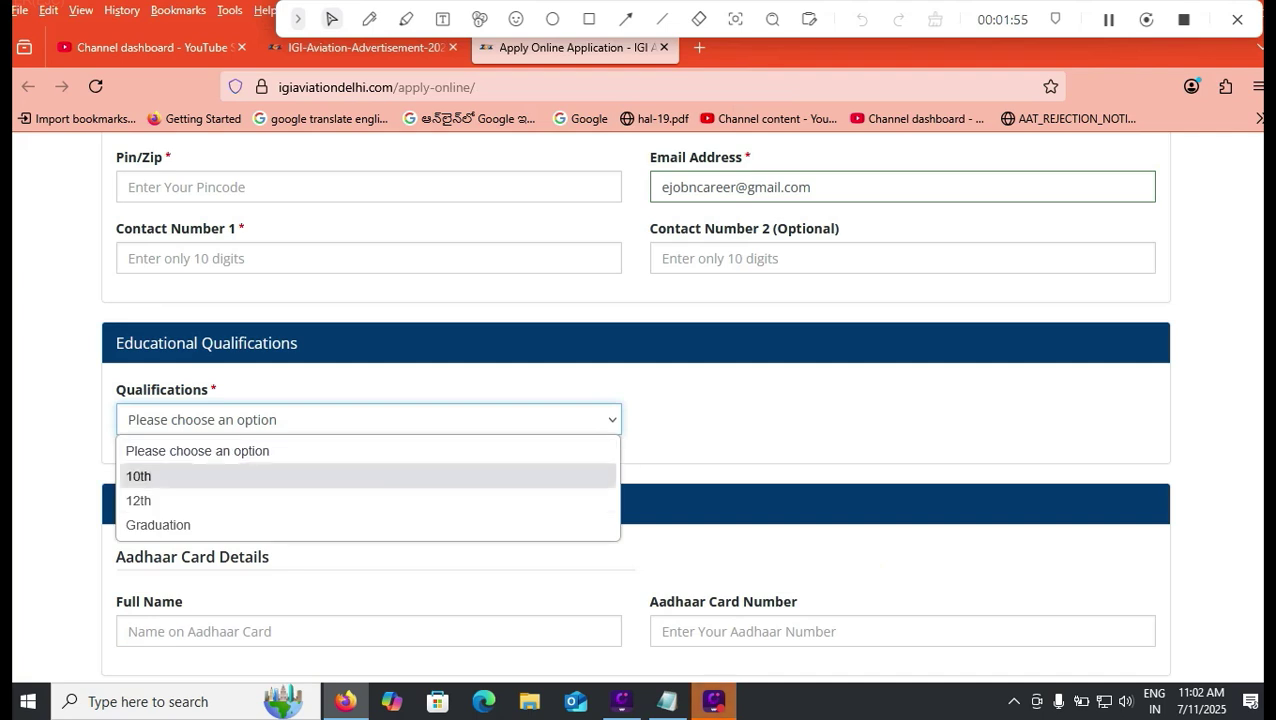
key("Up")
key("Down")
key("Return")
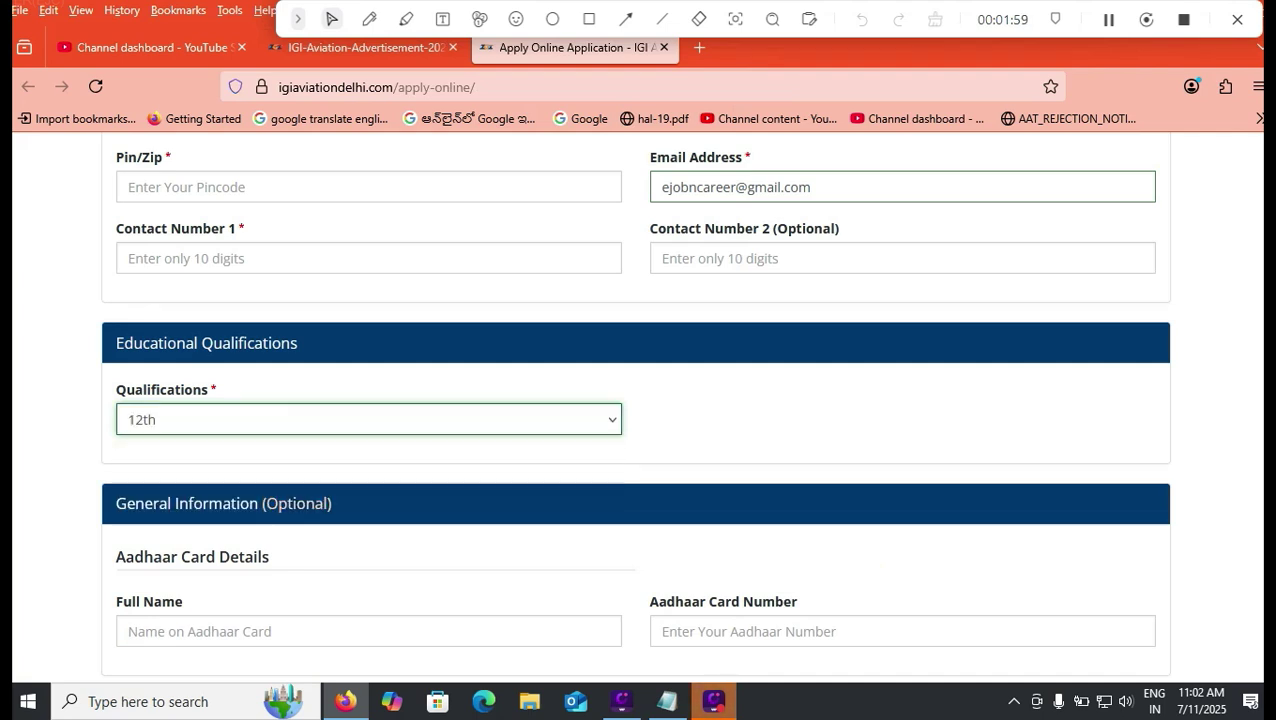
scroll(638, 400, "down", 3)
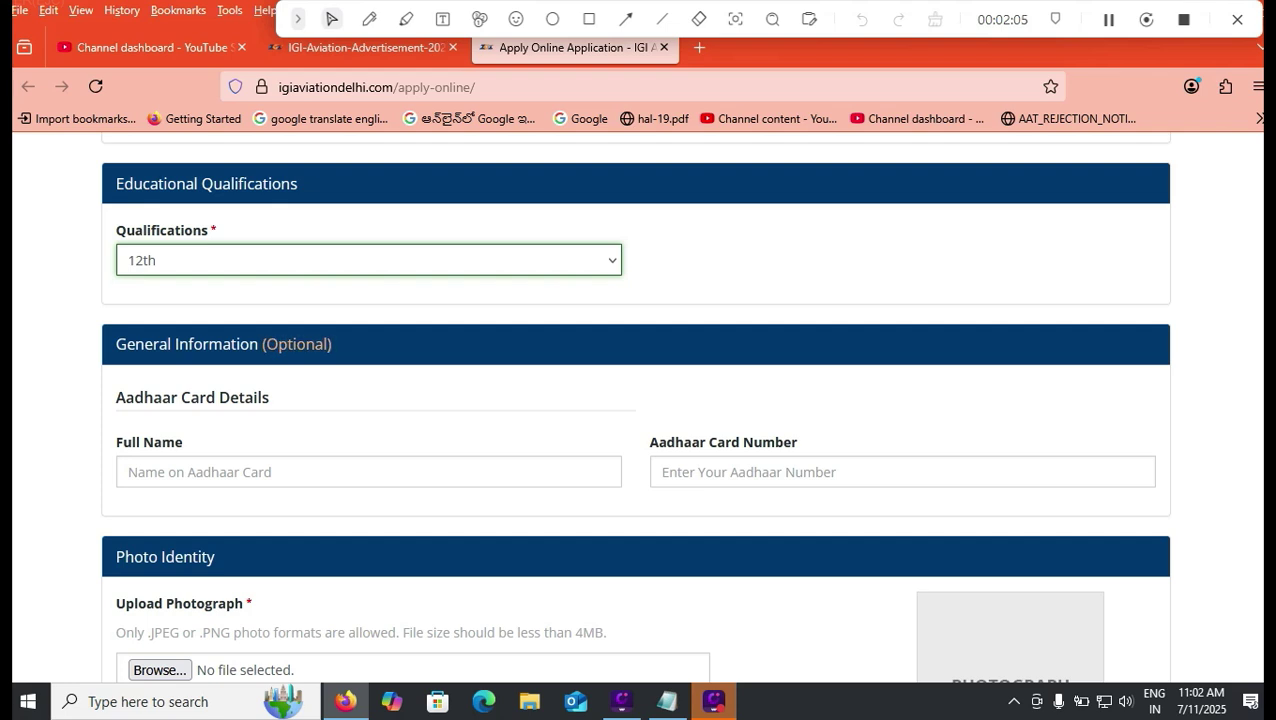
left_click(368, 472)
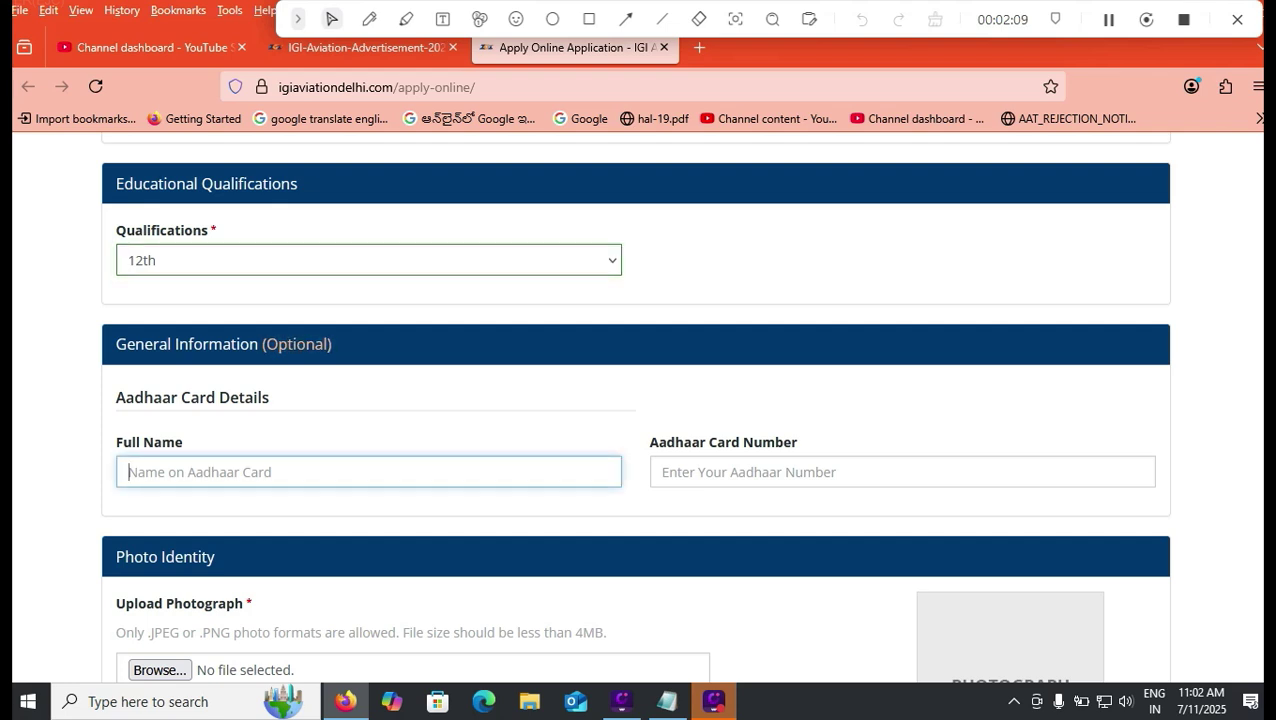
left_click(902, 472)
scroll(638, 400, "down", 5)
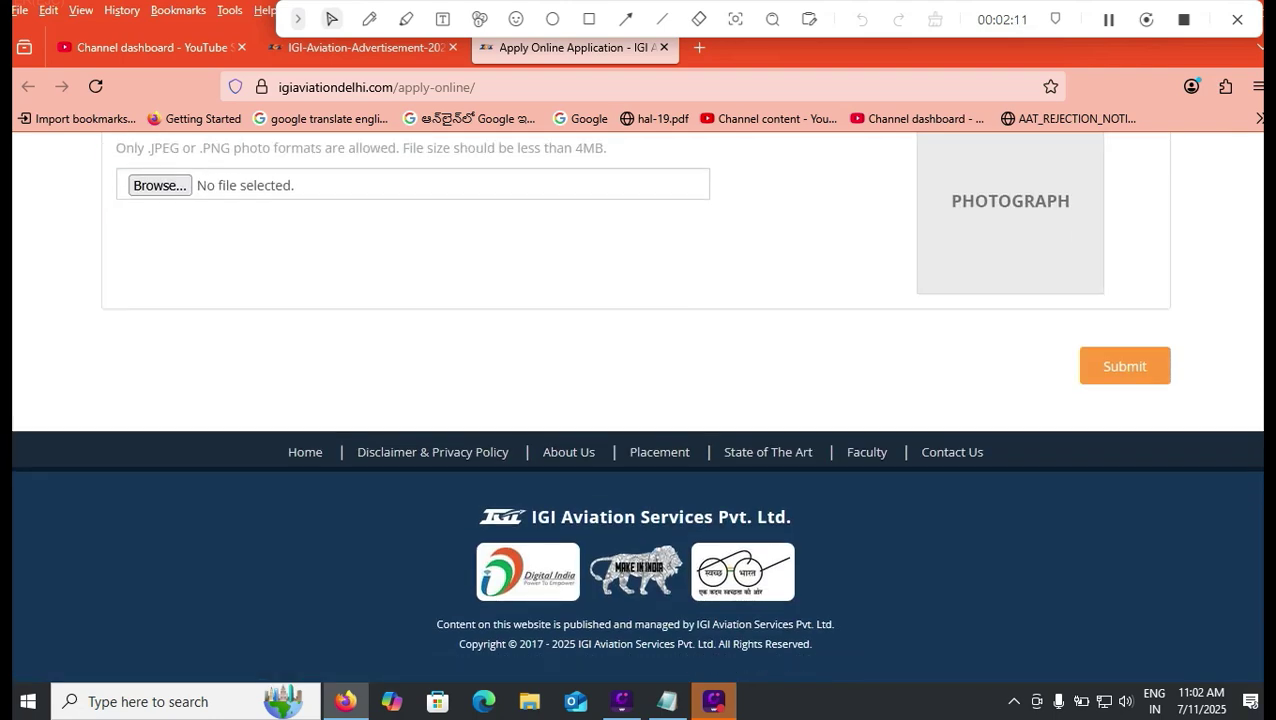
scroll(638, 400, "up", 4)
scroll(638, 400, "down", 1)
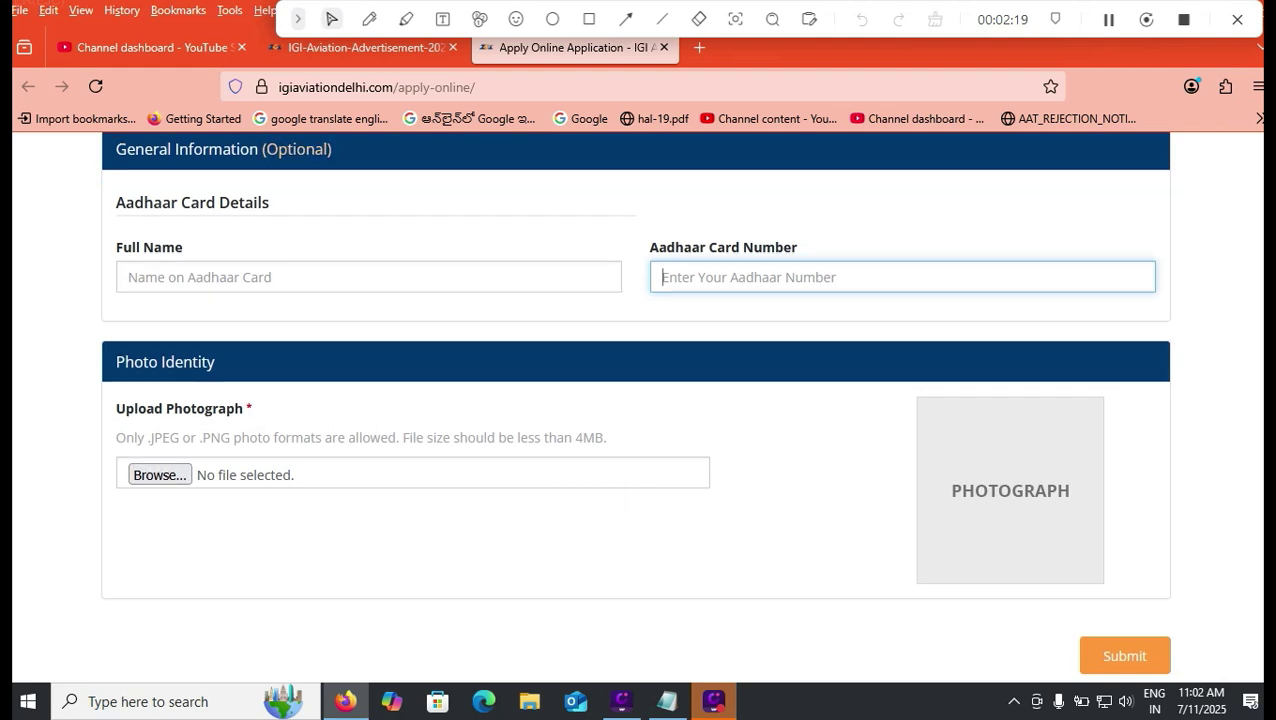
scroll(635, 400, "down", 2)
scroll(635, 400, "up", 3)
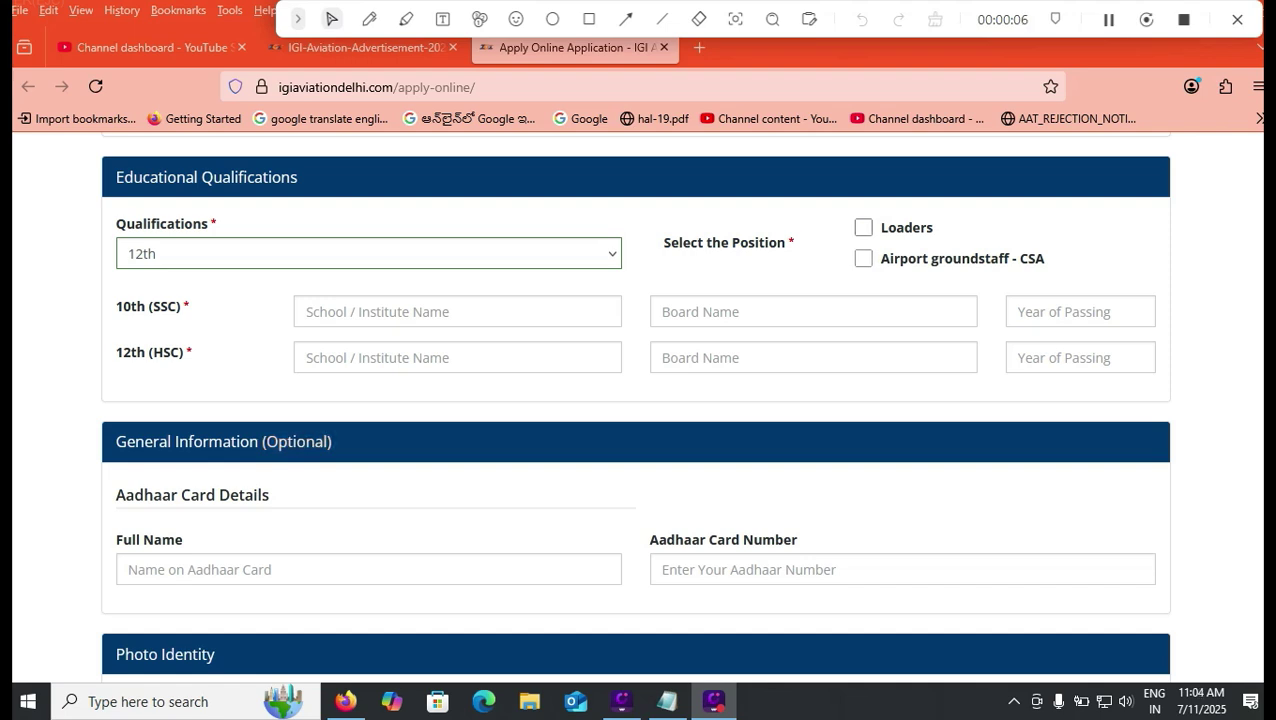
left_click(863, 228)
left_click(863, 258)
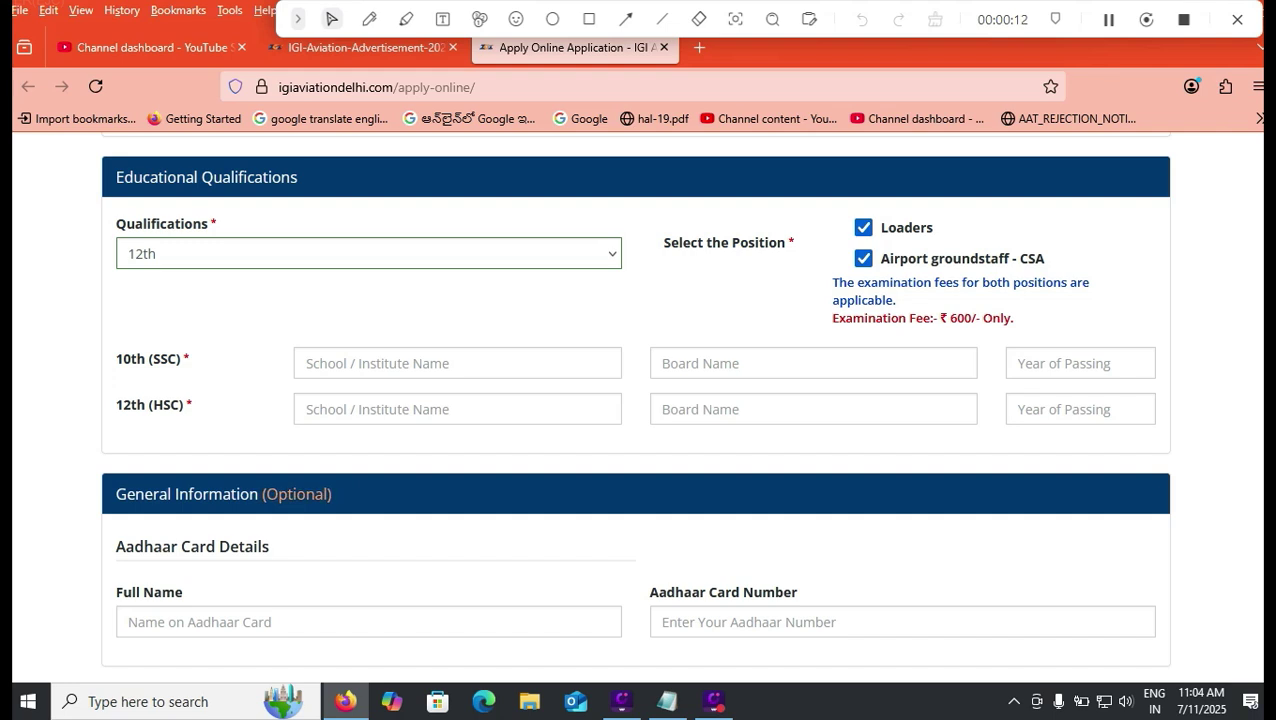
left_click(863, 258)
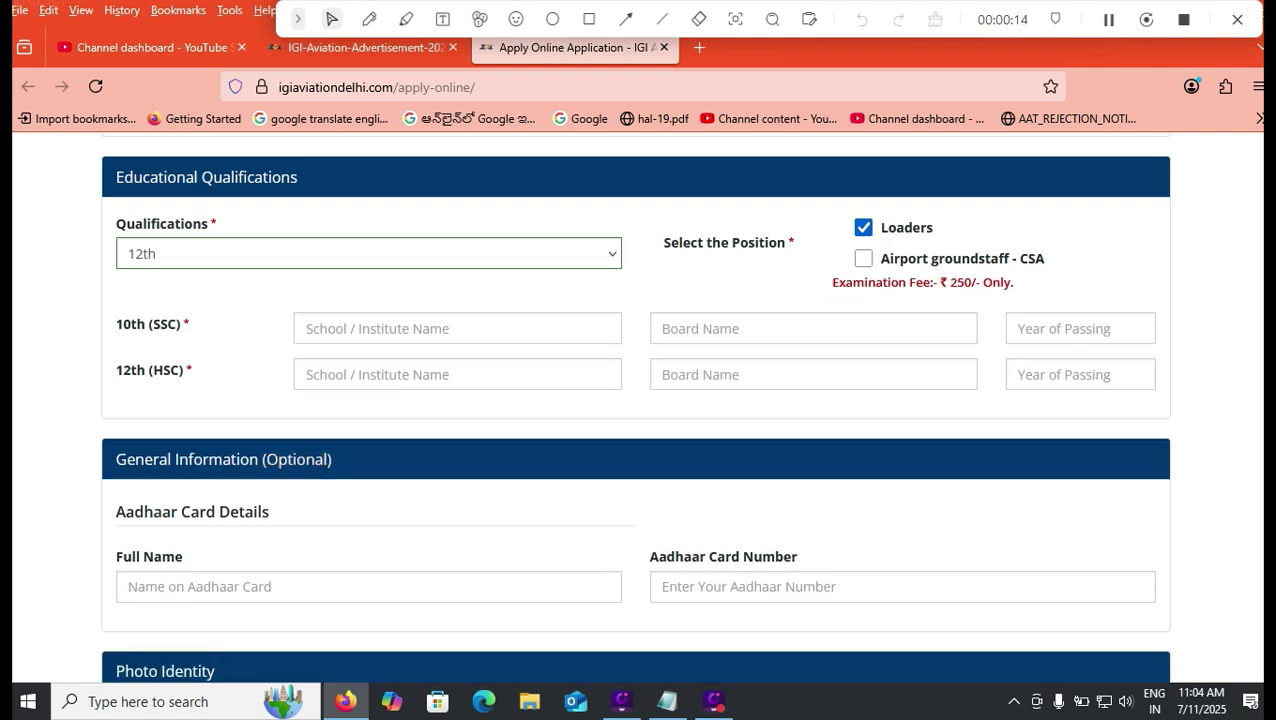
left_click(863, 258)
left_click(863, 227)
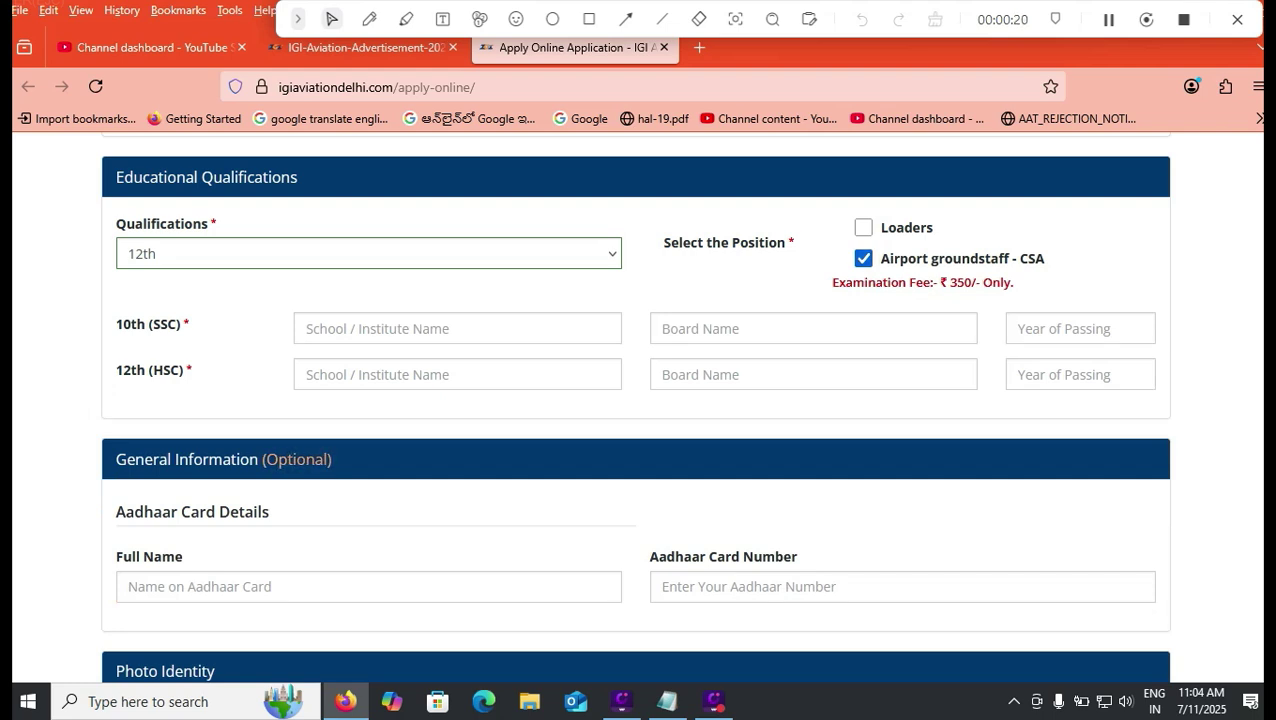
left_click(863, 227)
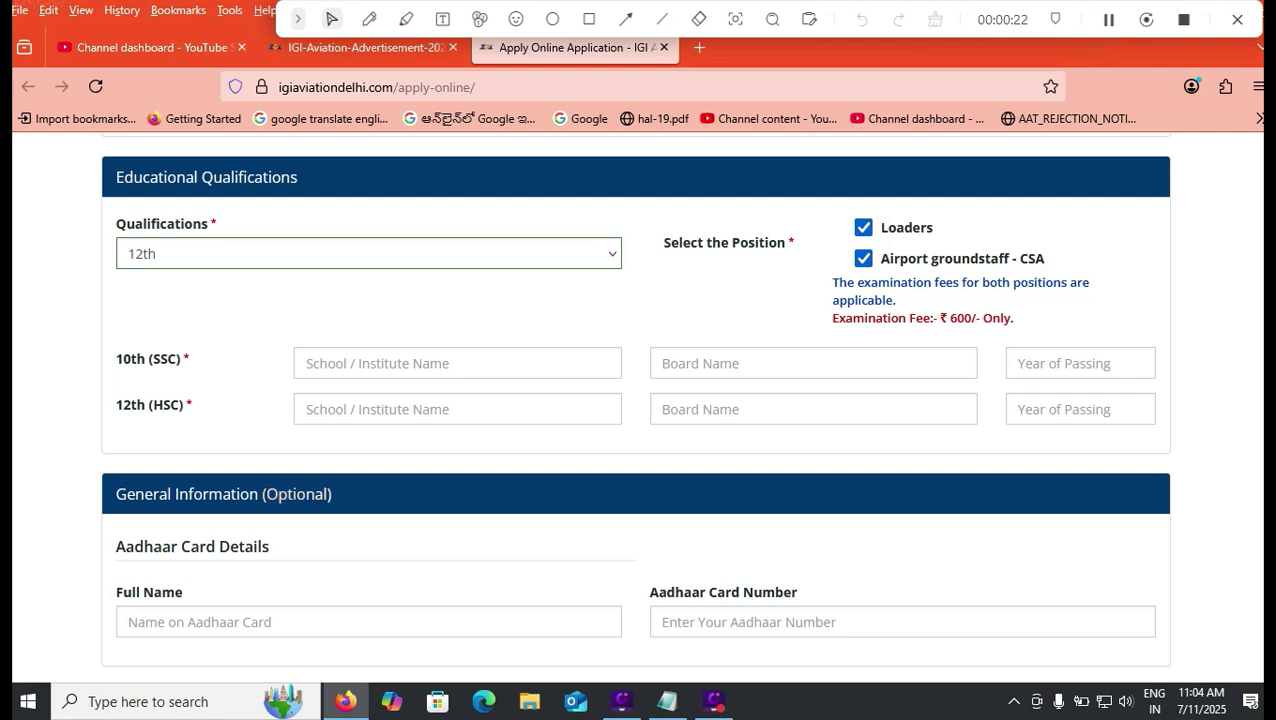
left_click(369, 254)
left_click(369, 311)
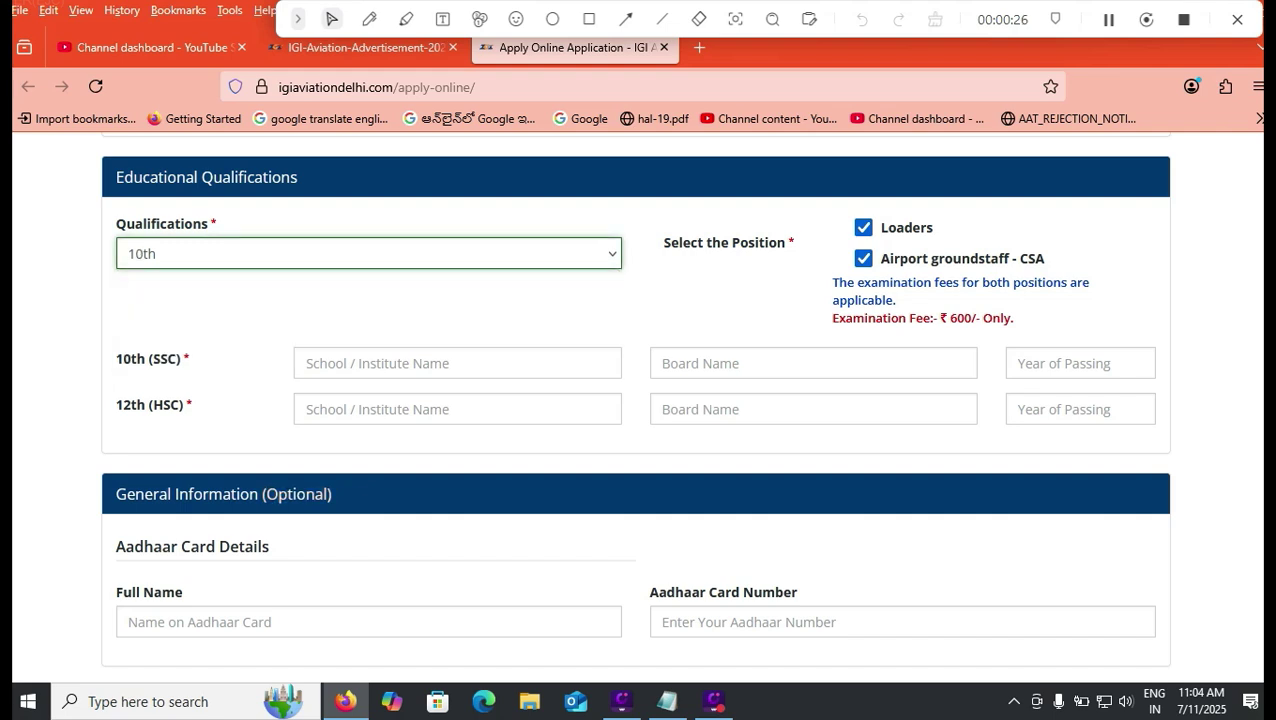
left_click(863, 258)
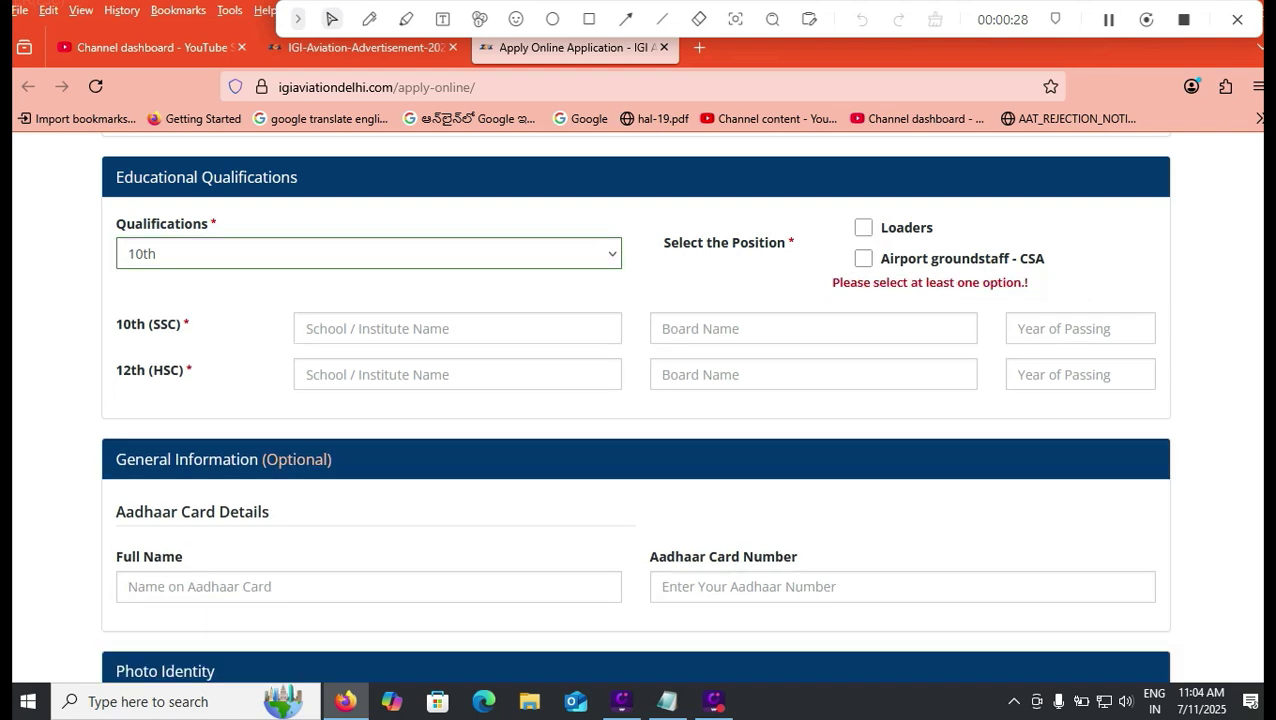
left_click(863, 227)
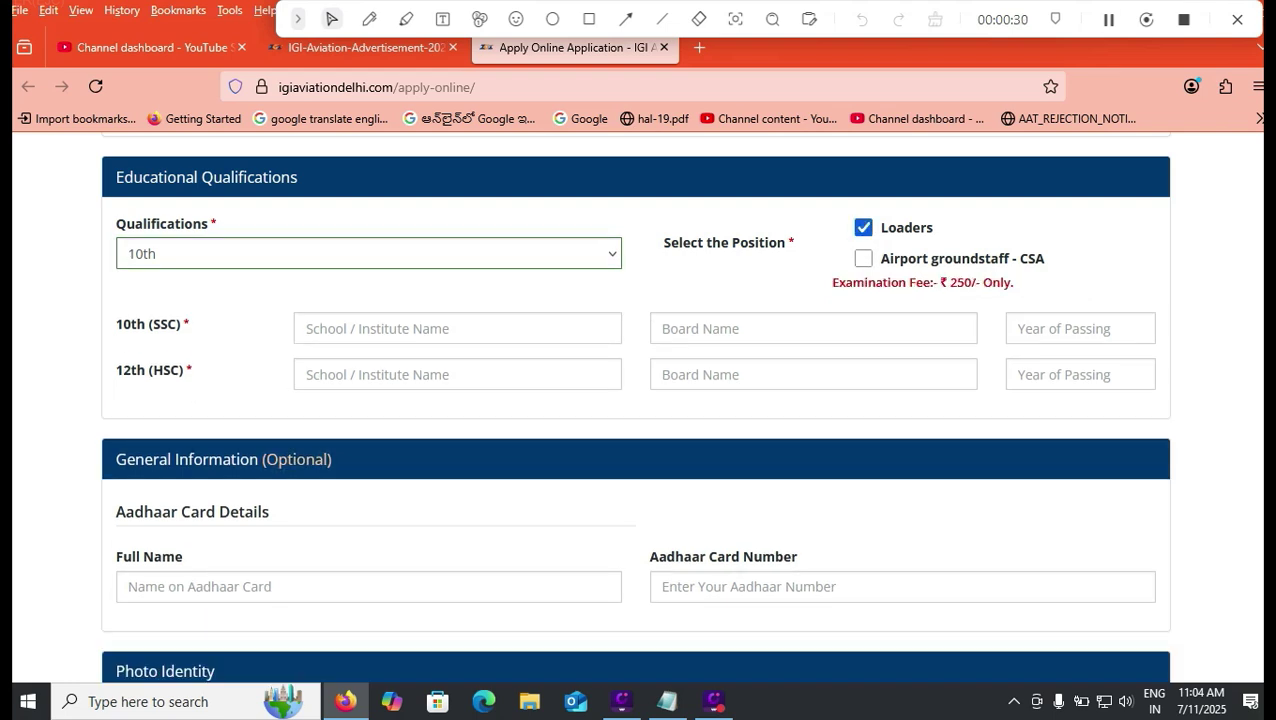
left_click(368, 253)
left_click(200, 337)
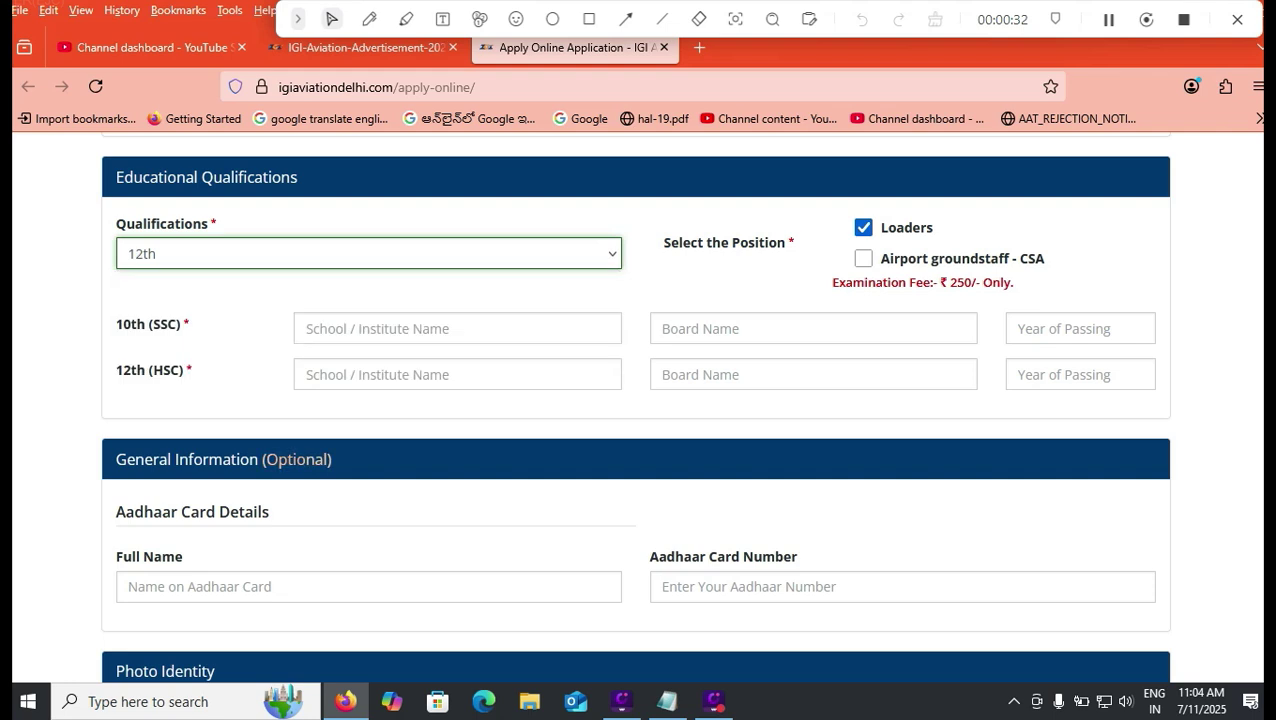
left_click(863, 258)
left_click(306, 363)
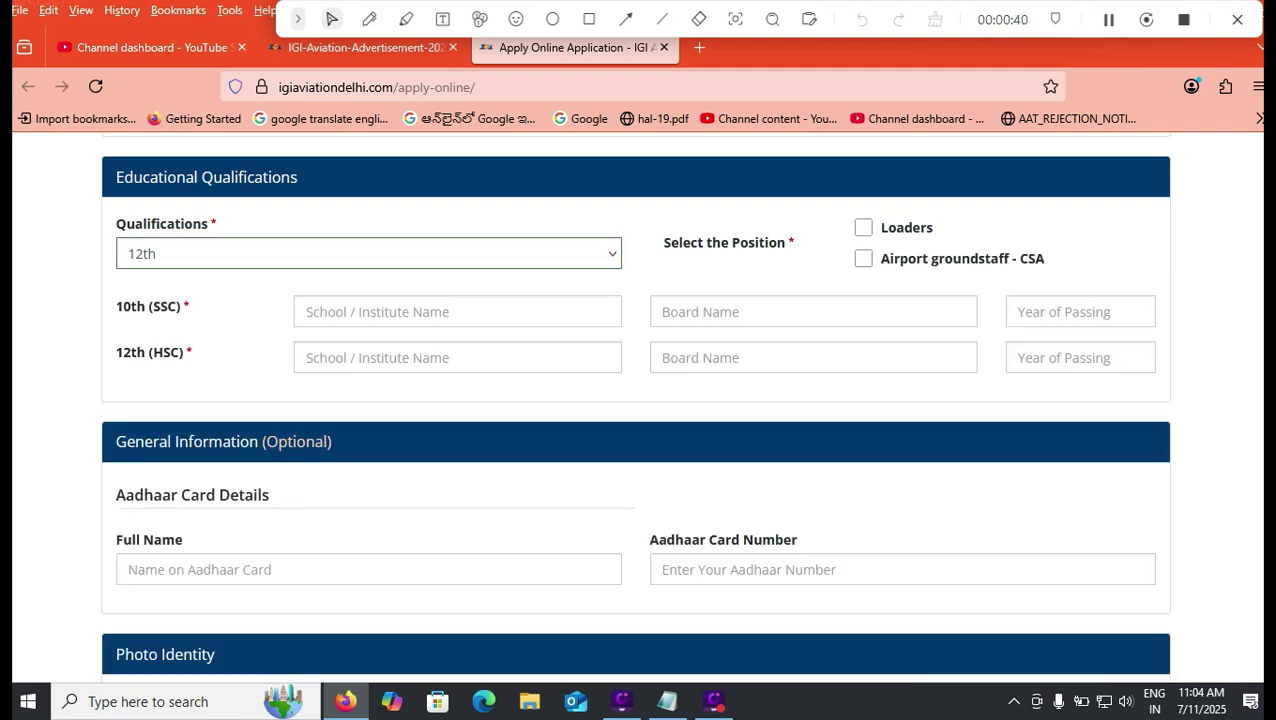
Step: Fill the 10th row with HINDU COLLEGE HIGH SCHOOL, board CBSE, passing year 2015
left_click(457, 311)
type("HIND")
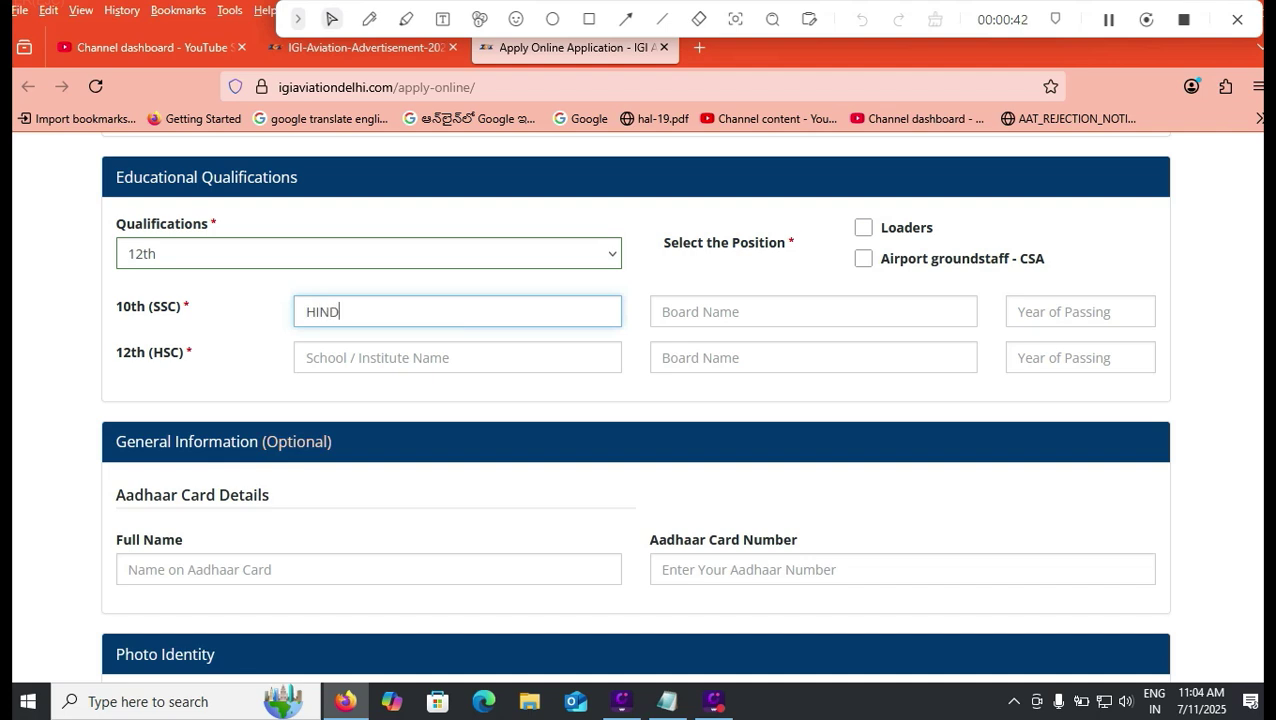
type("U COLLEGE HIG")
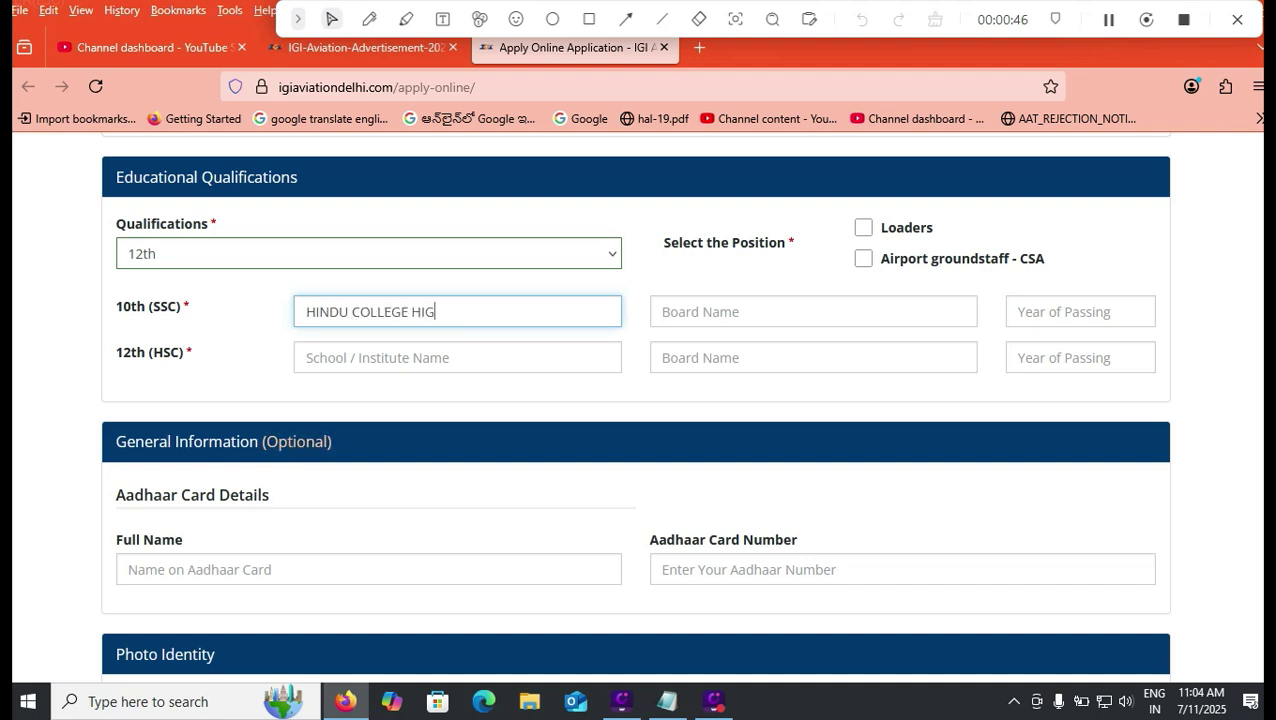
type("H SCHOOL")
key("Tab")
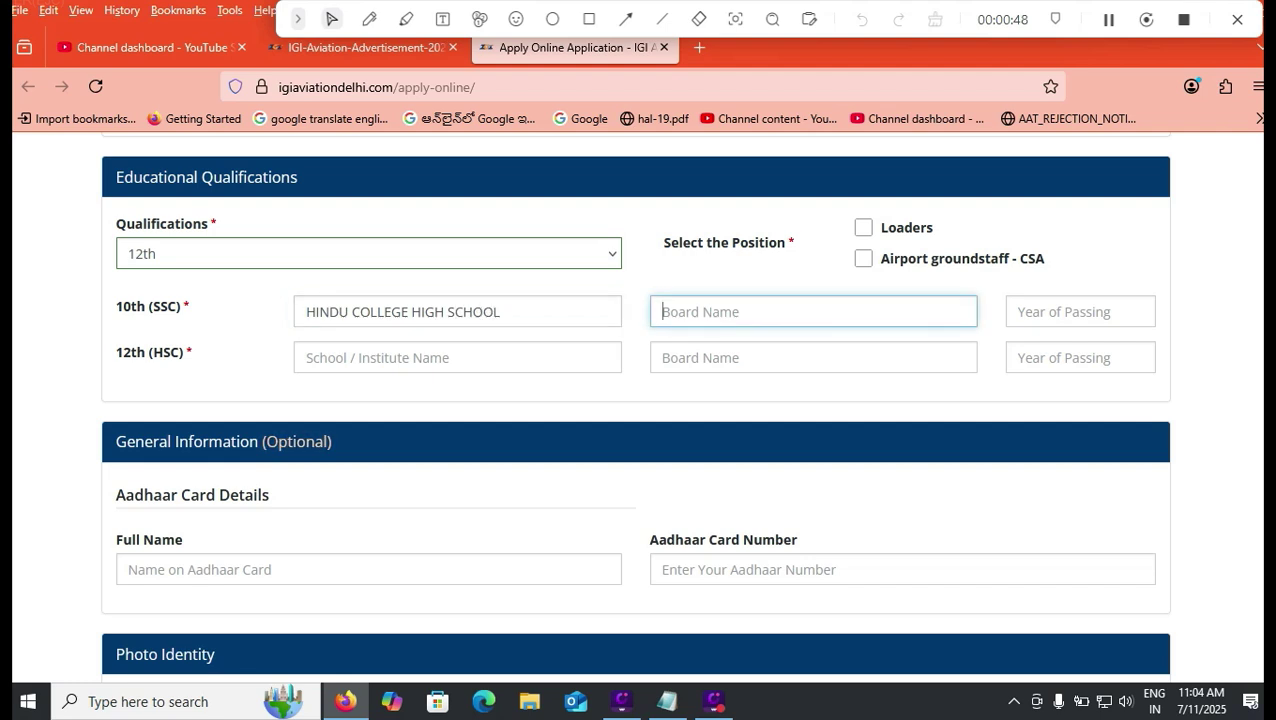
type("CBSE")
key("Tab")
type("2015")
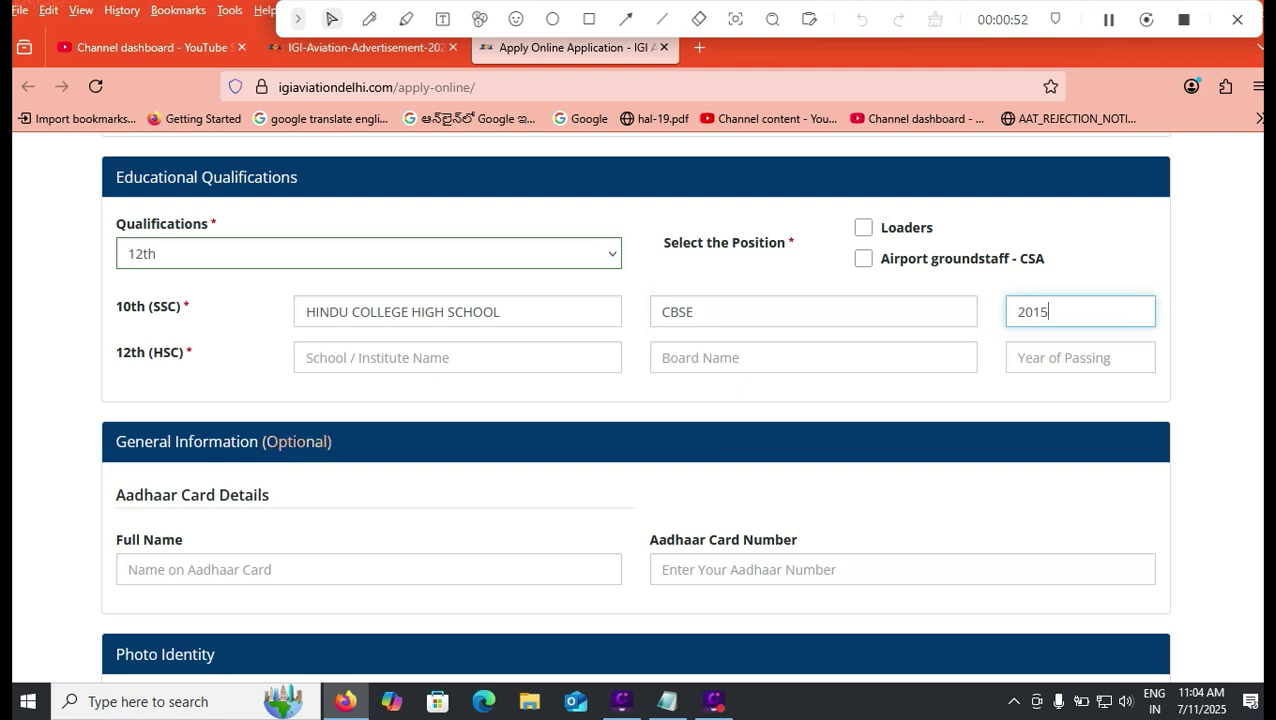
Step: Fill the 12th row with HINDU COLLEGE, board APBIE and year 2018
key("Tab")
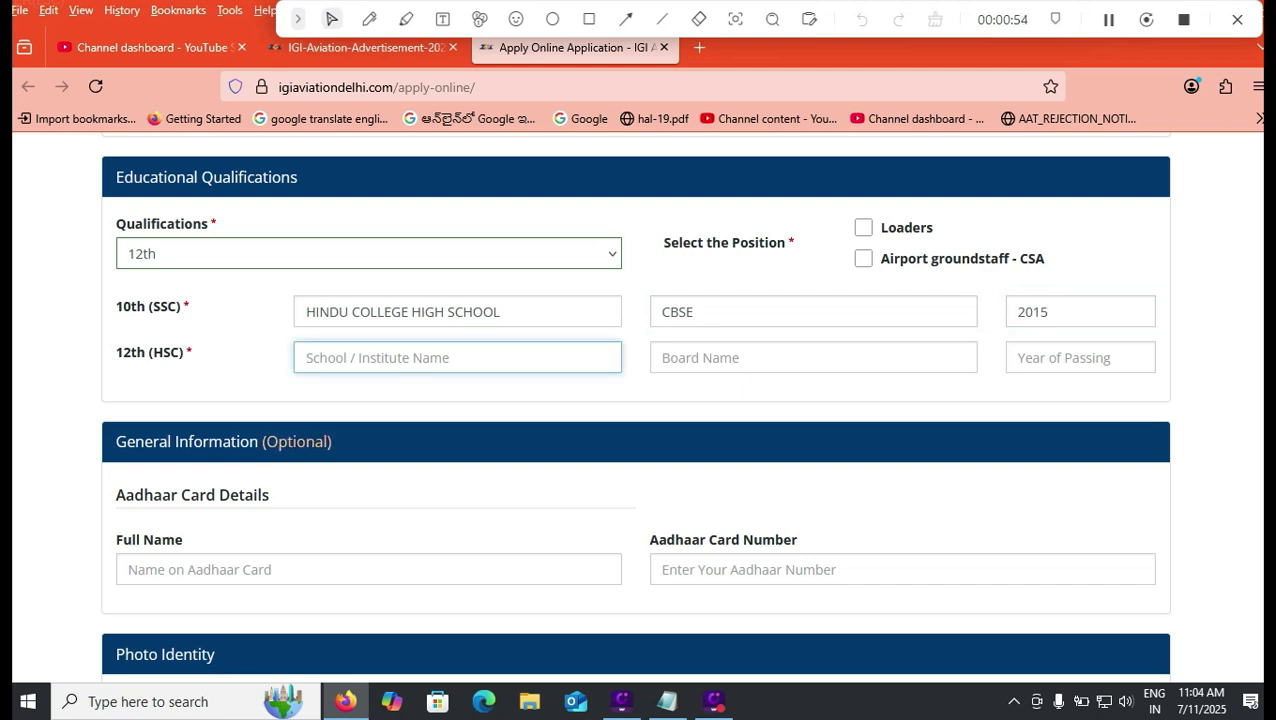
type("HINDU")
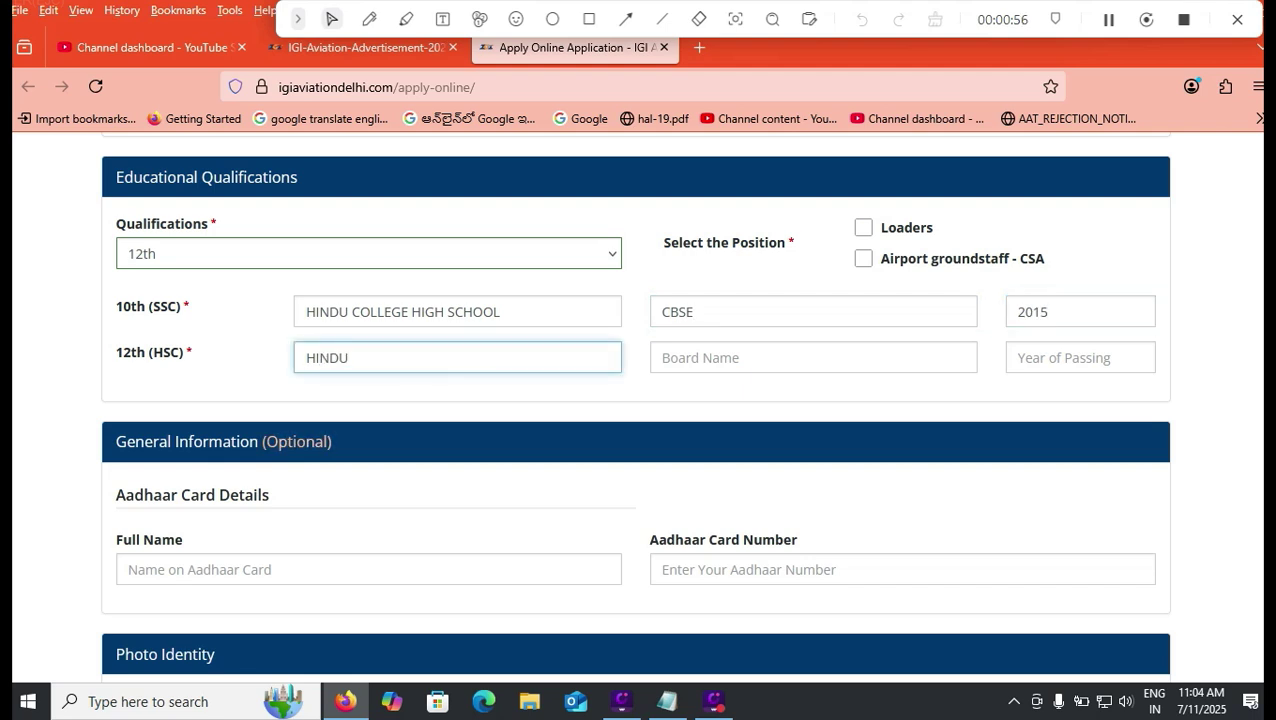
type(" COLLEGE")
key("Tab")
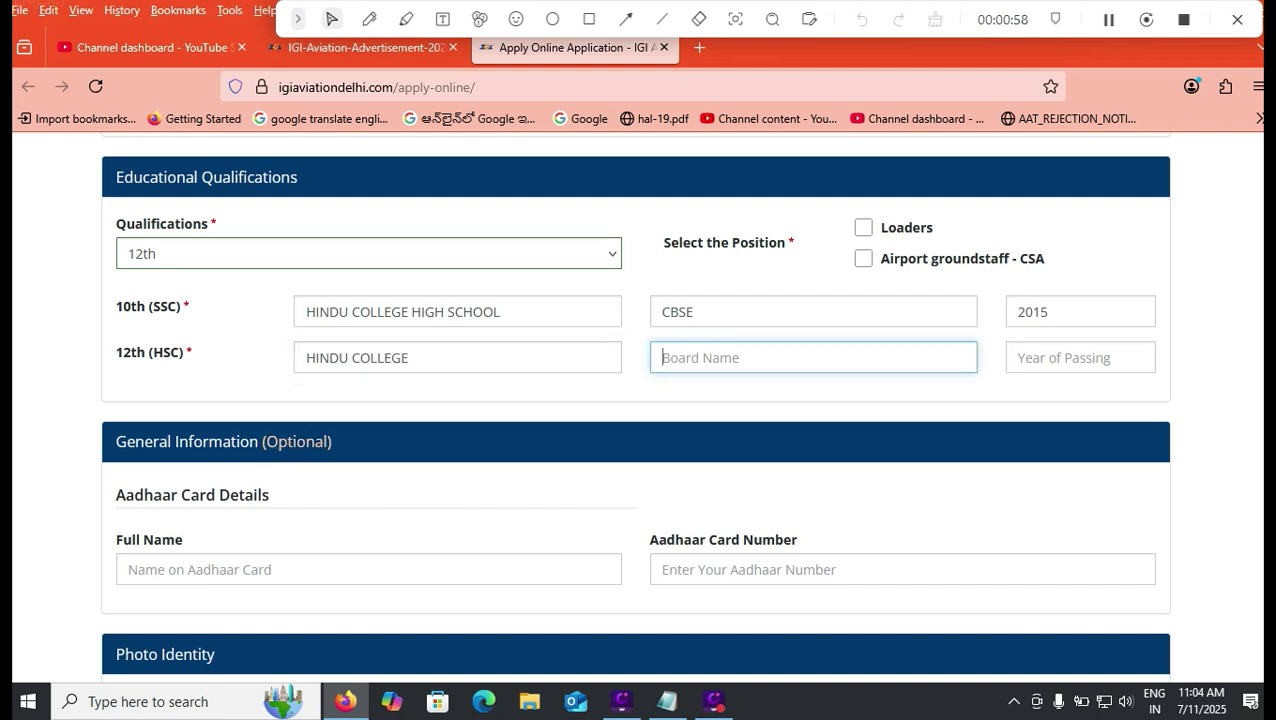
type("APBIE")
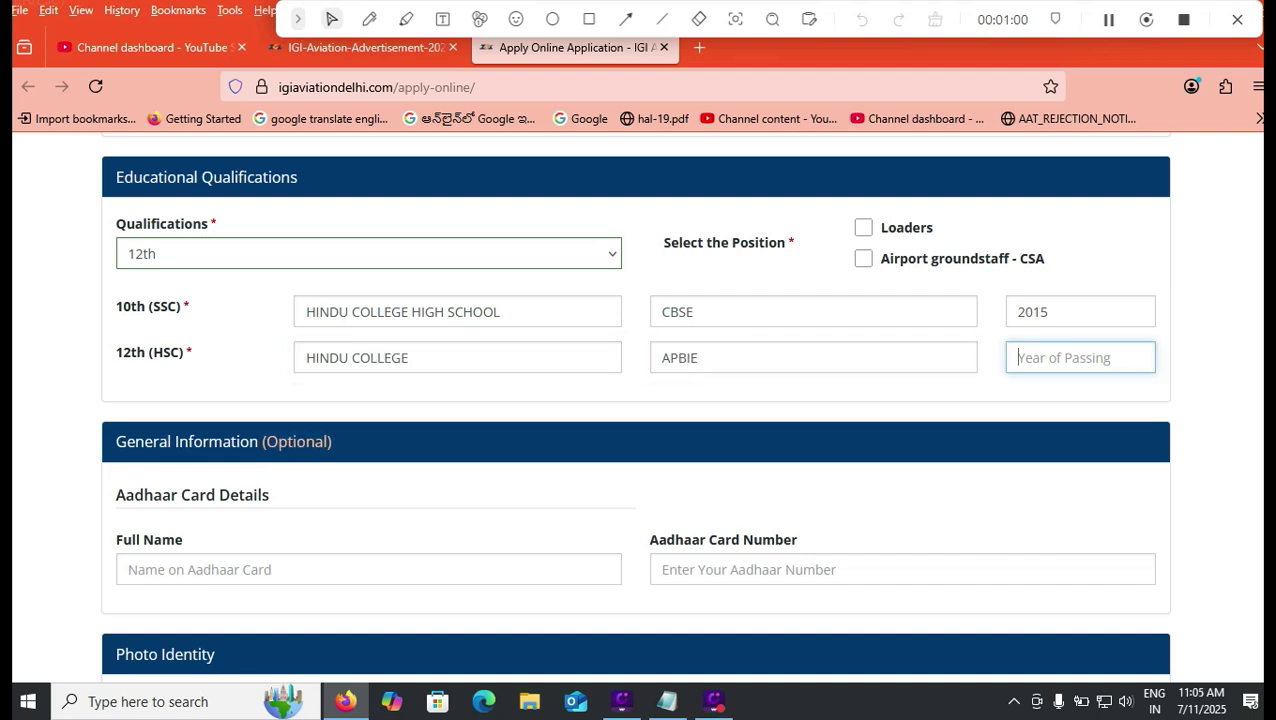
type("2018")
Step: Tick both the Loaders and Airport groundstaff - CSA positions
left_click(863, 227)
left_click(863, 258)
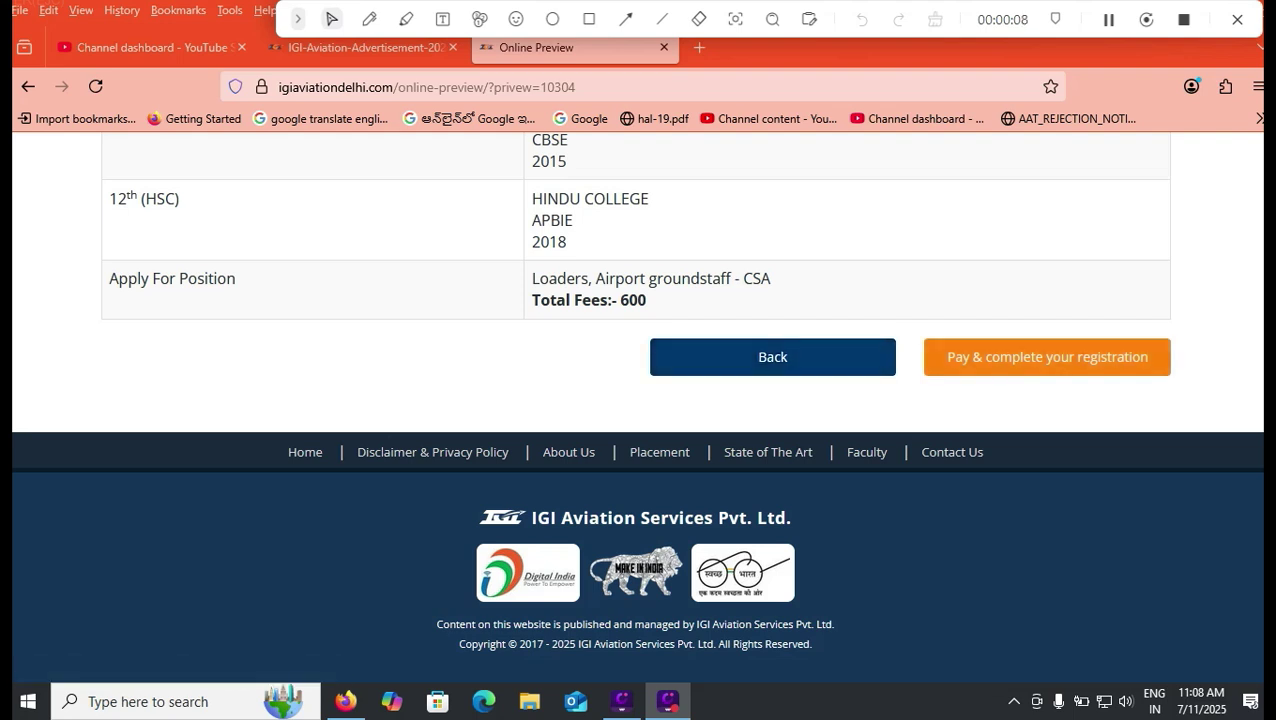
Step: Proceed to payment and review Instamojo's ₹600 Examination Fee options: UPI, card, net banking, wallet
left_click(1047, 357)
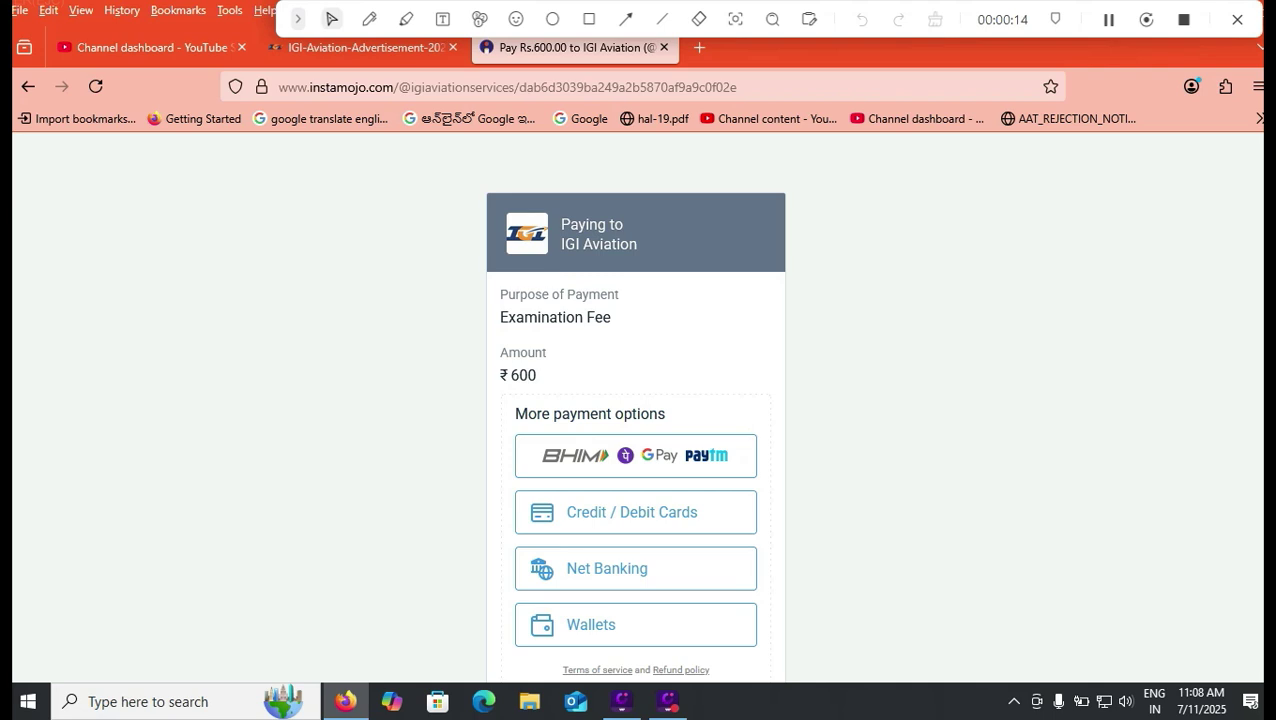
scroll(636, 400, "down", 1)
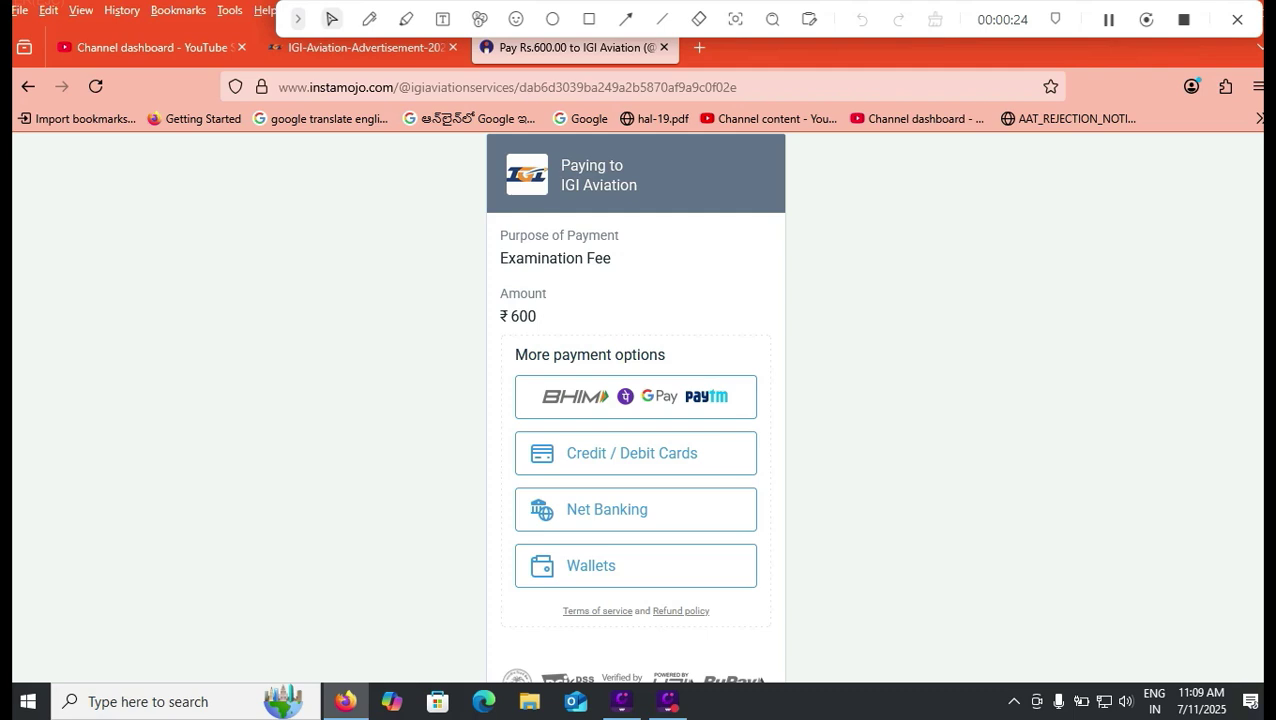
scroll(636, 400, "down", 1)
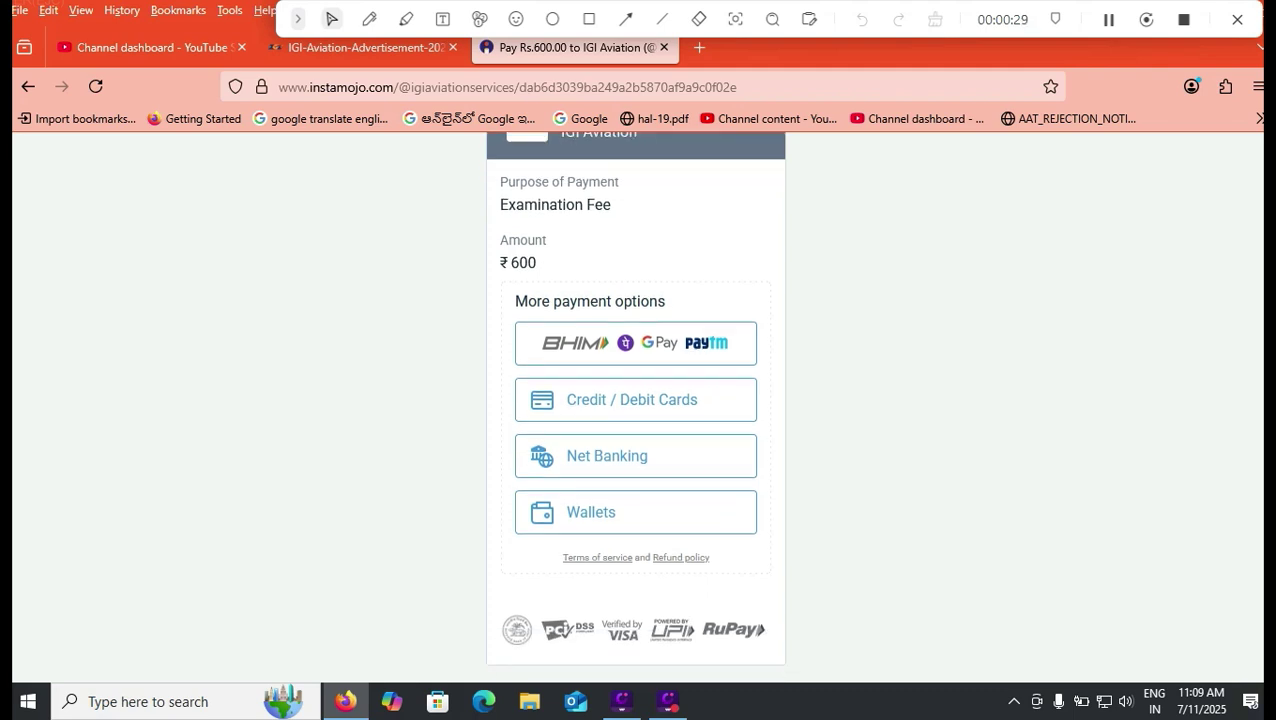
scroll(636, 400, "up", 1)
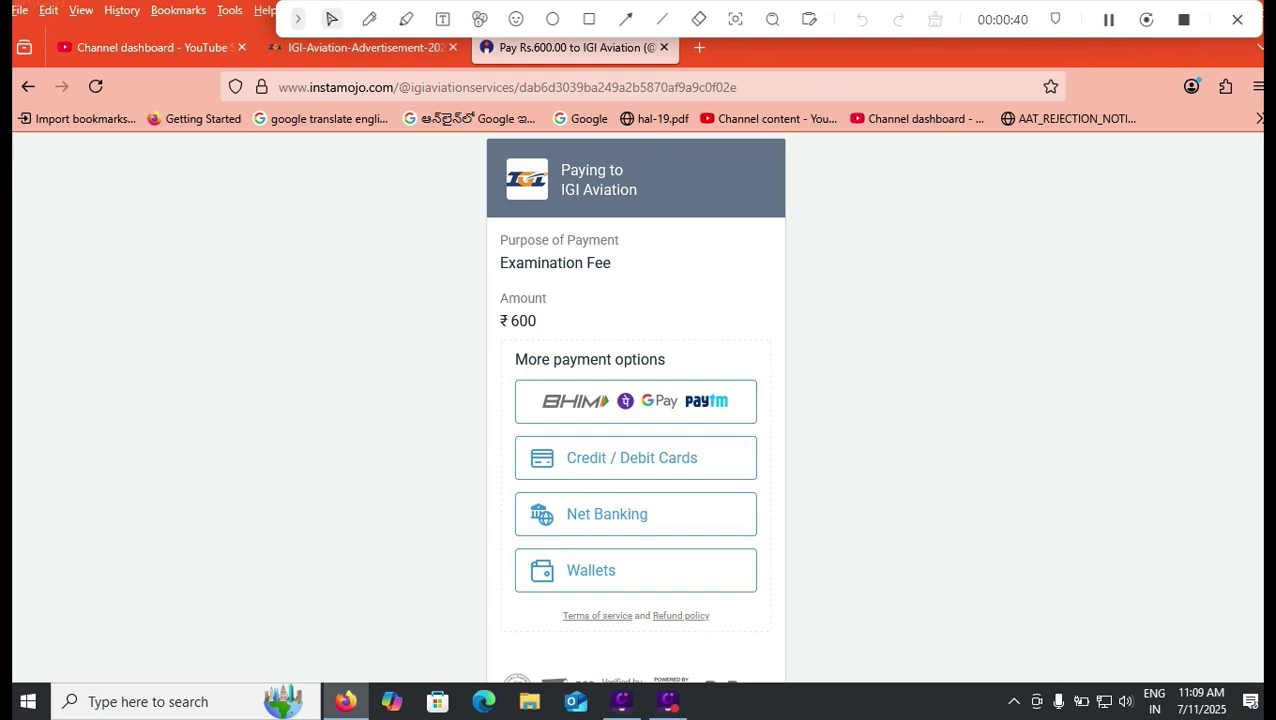
Step: Switch to the IGI-Aviation-Advertisement PDF and reread it, ending on page 5
left_click(380, 47)
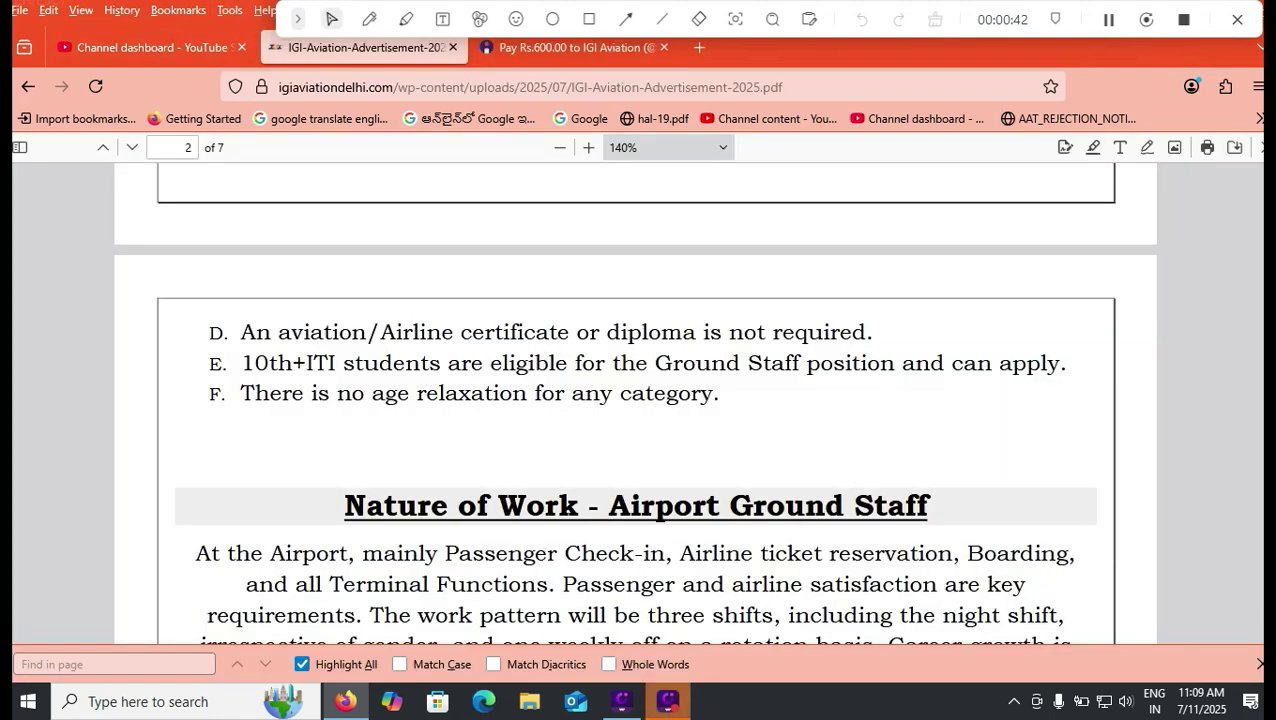
scroll(636, 400, "up", 5)
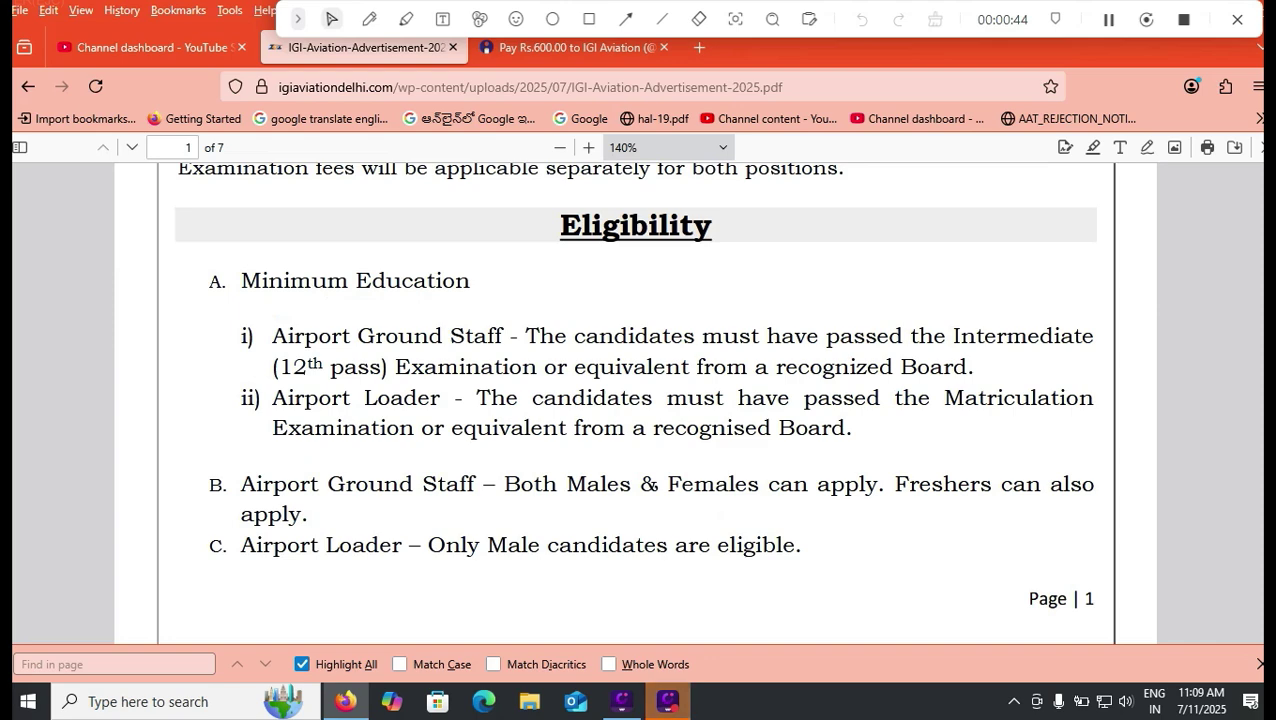
scroll(636, 400, "up", 5)
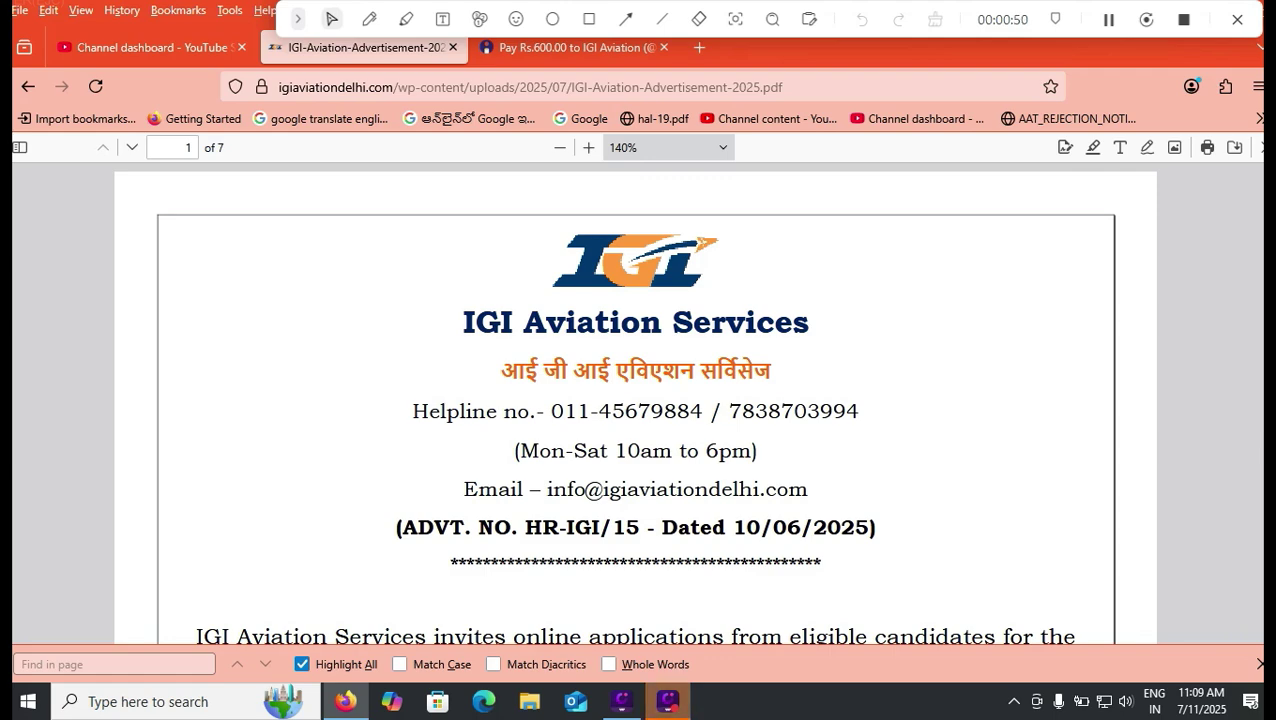
scroll(636, 400, "down", 20)
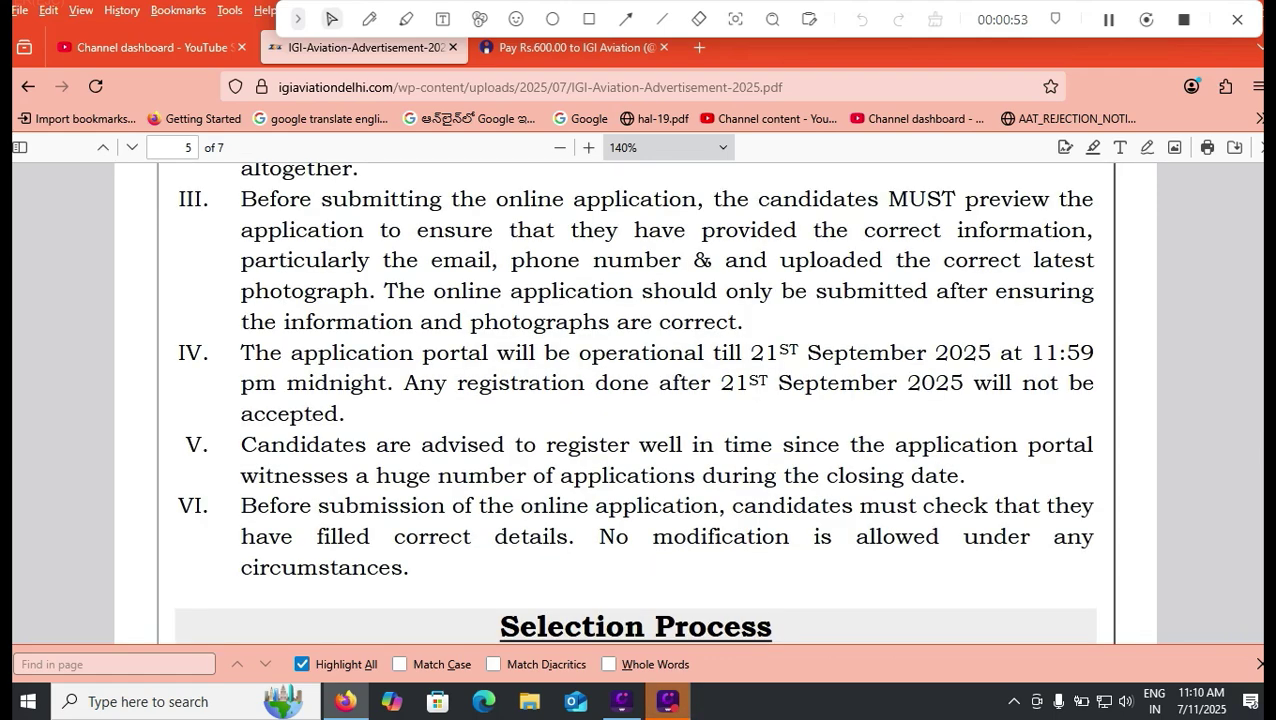